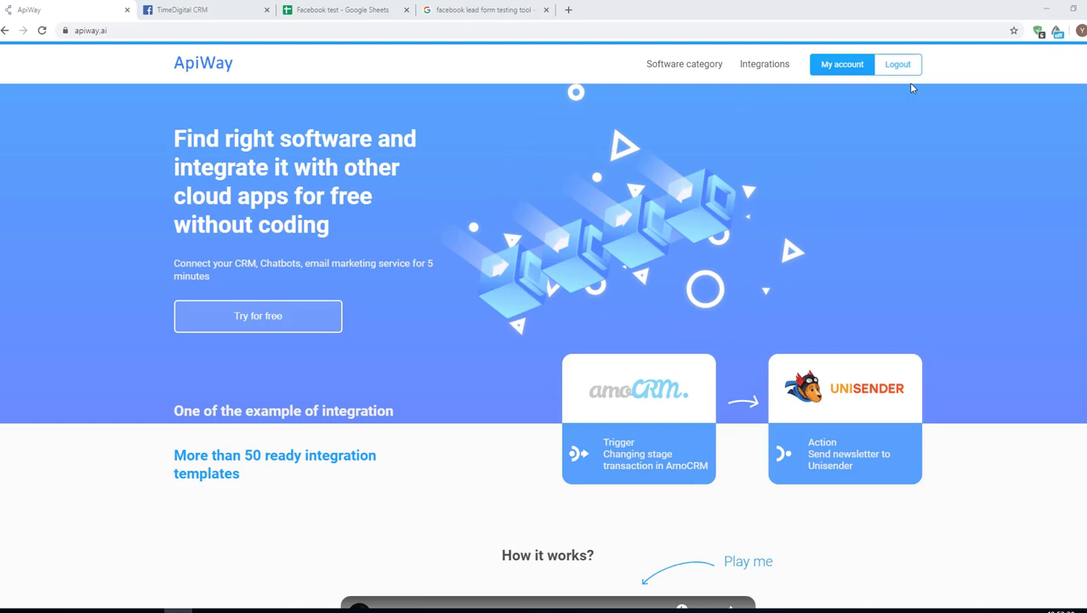
# Add Facebook Leads and Google Sheets from Apps and list them under My apps.
pyautogui.click(861, 70)
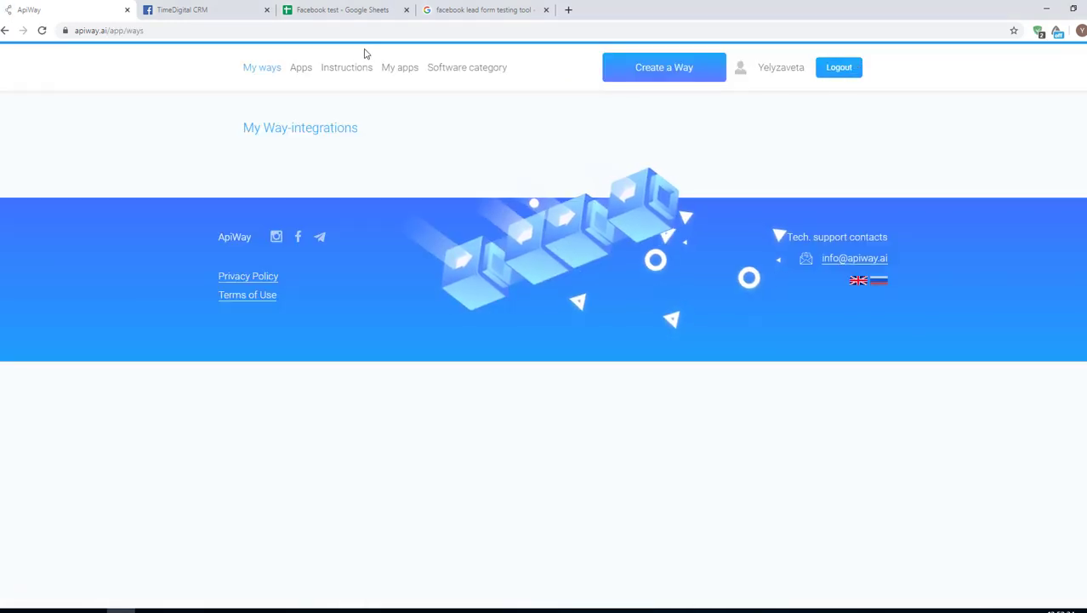
pyautogui.click(301, 68)
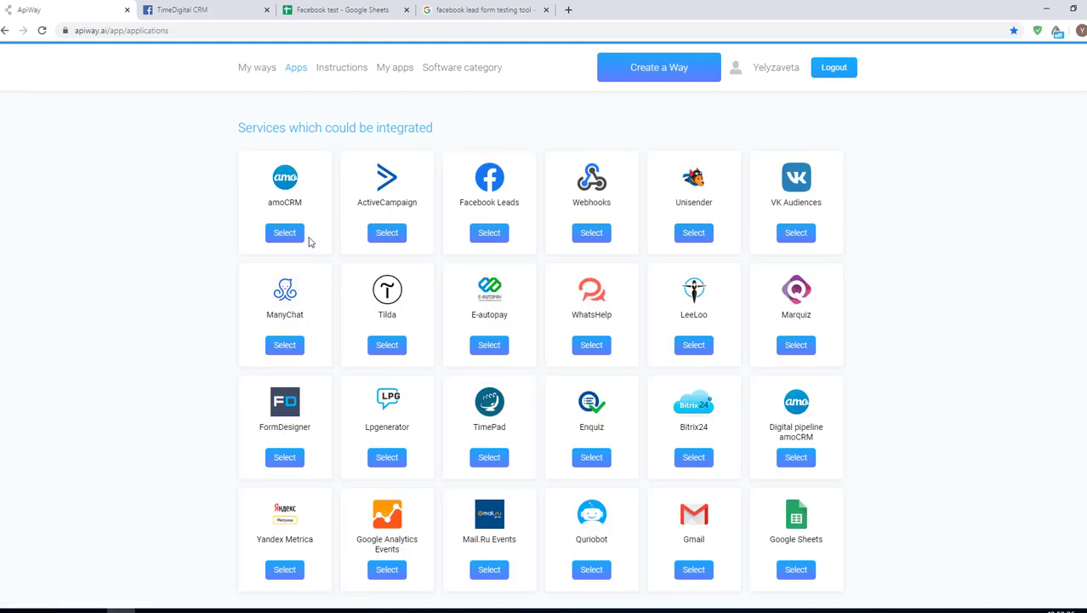
pyautogui.click(482, 237)
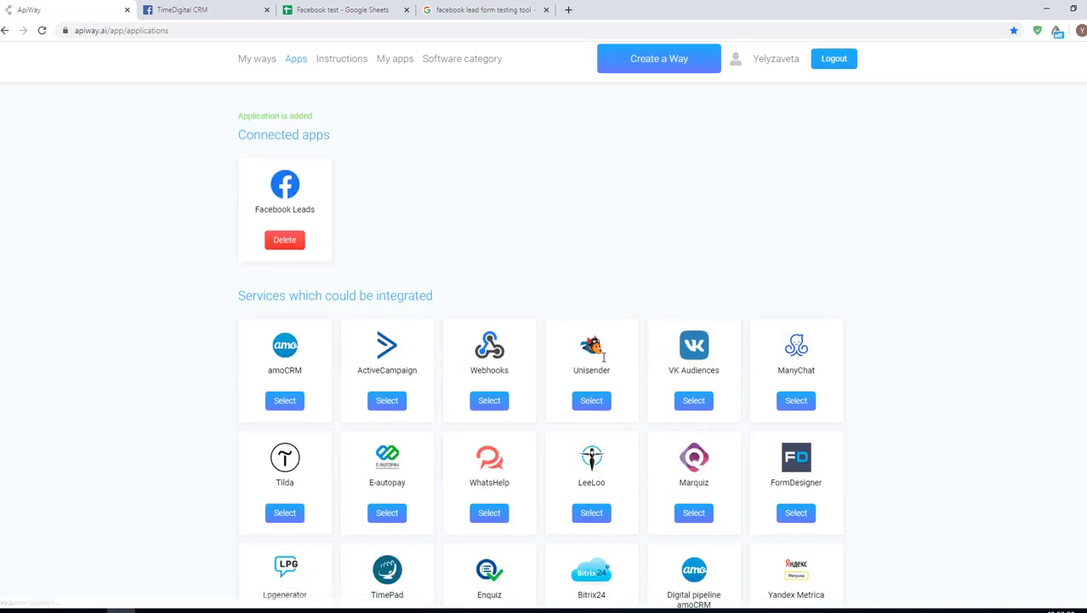
pyautogui.scroll(-4, 656, 486)
pyautogui.click(695, 339)
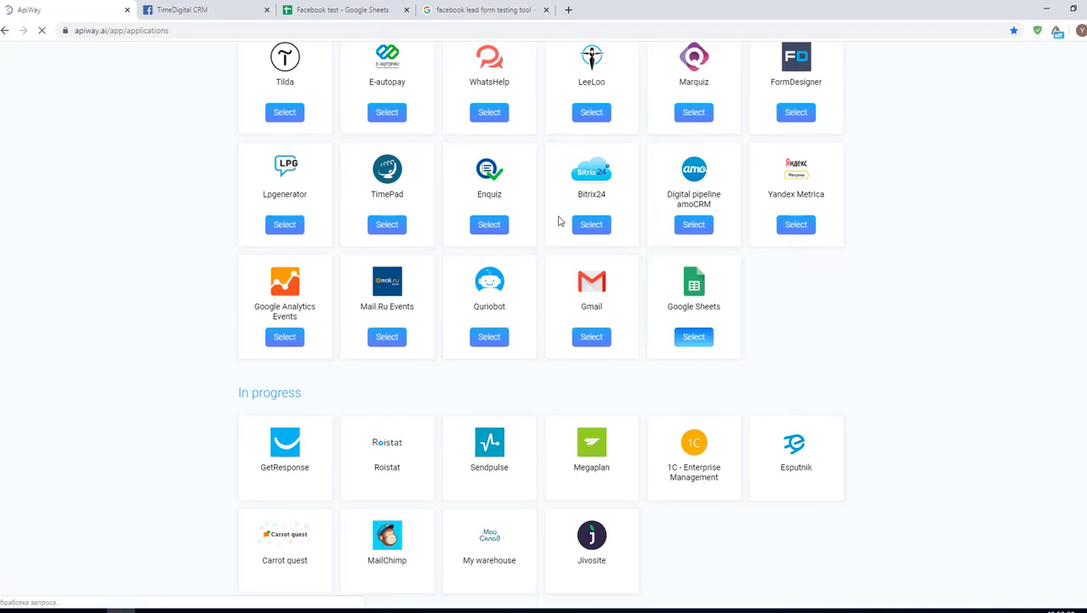
pyautogui.click(406, 74)
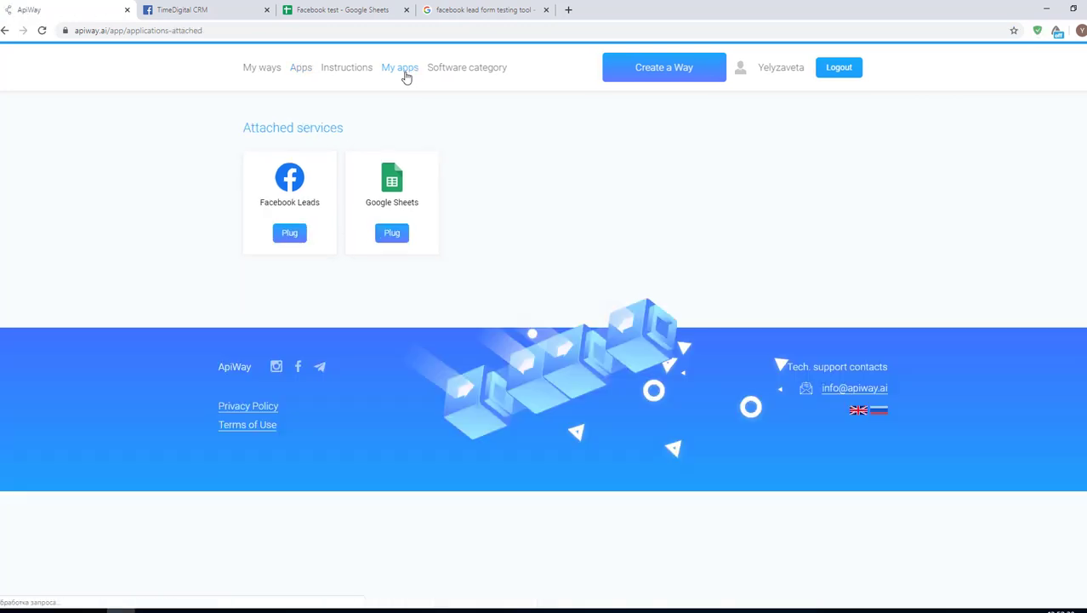
# Plug in Facebook Leads by authorizing ApiWay with the previously linked Facebook settings.
pyautogui.click(296, 241)
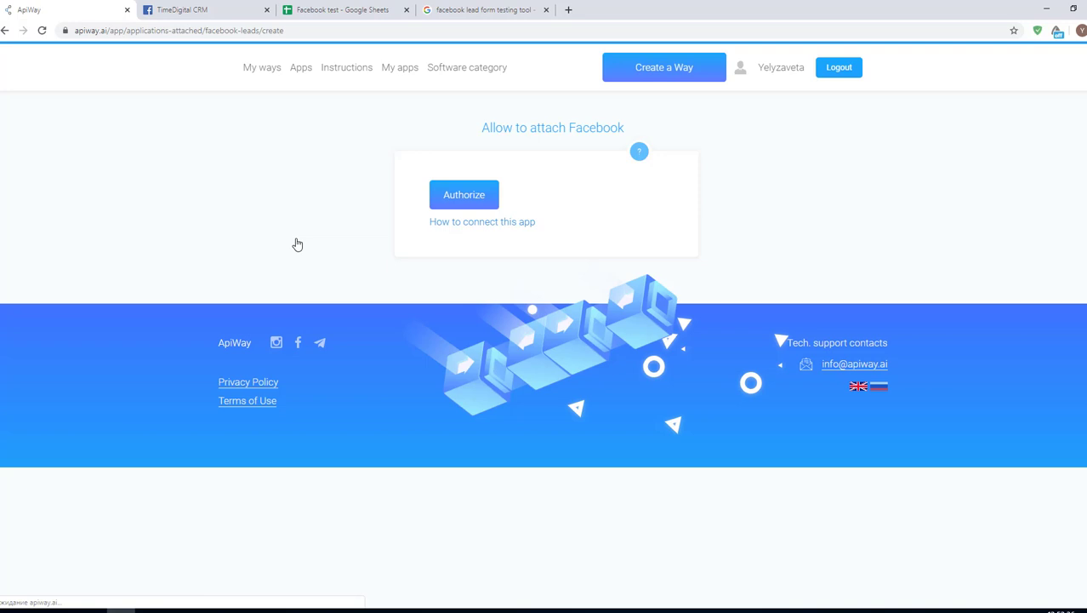
pyautogui.click(450, 207)
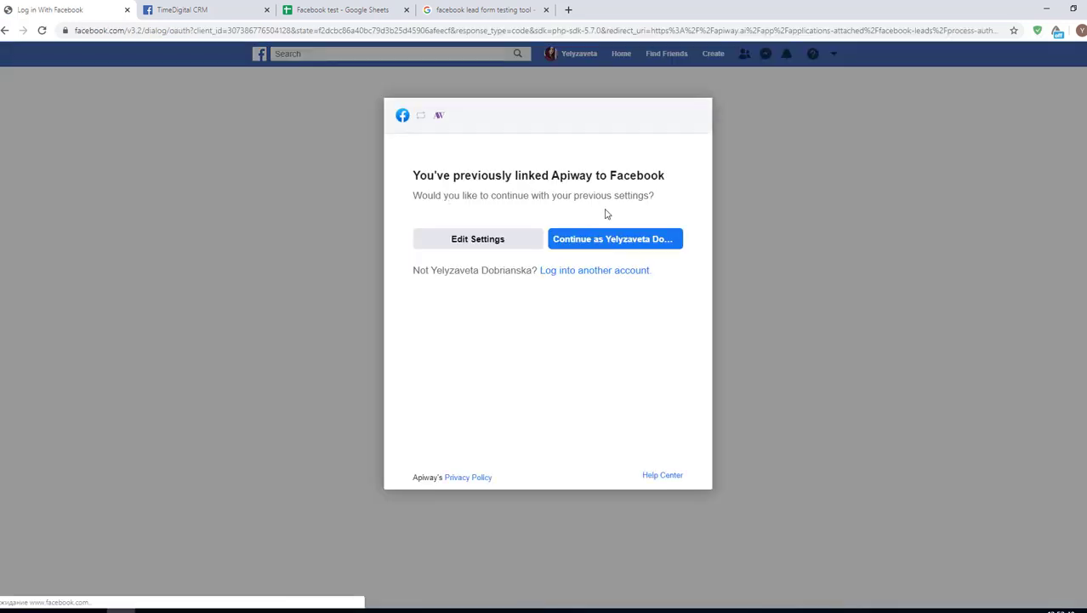
pyautogui.click(589, 241)
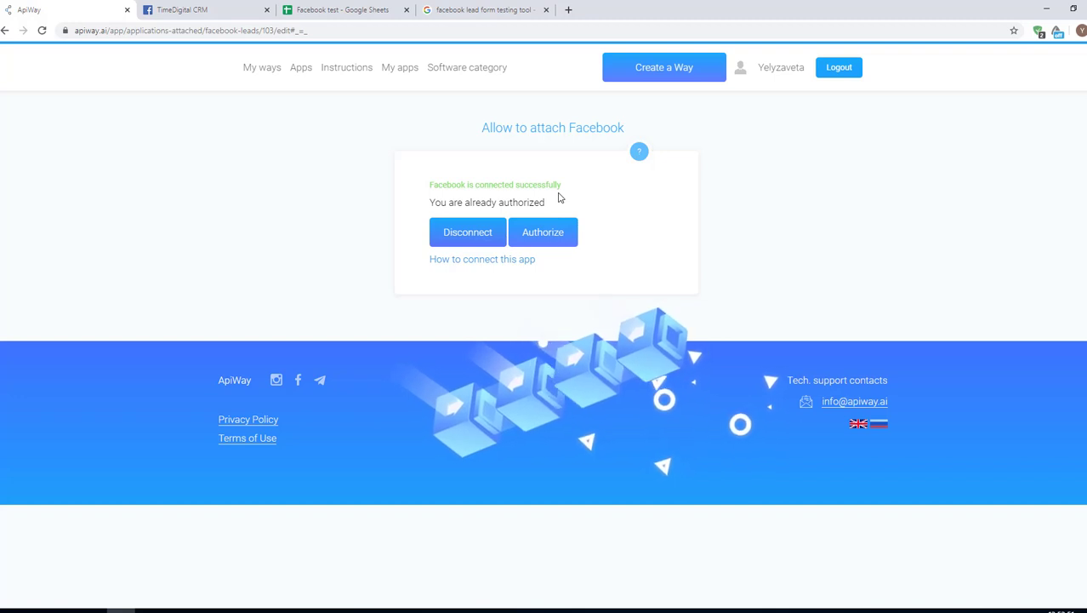
pyautogui.click(390, 72)
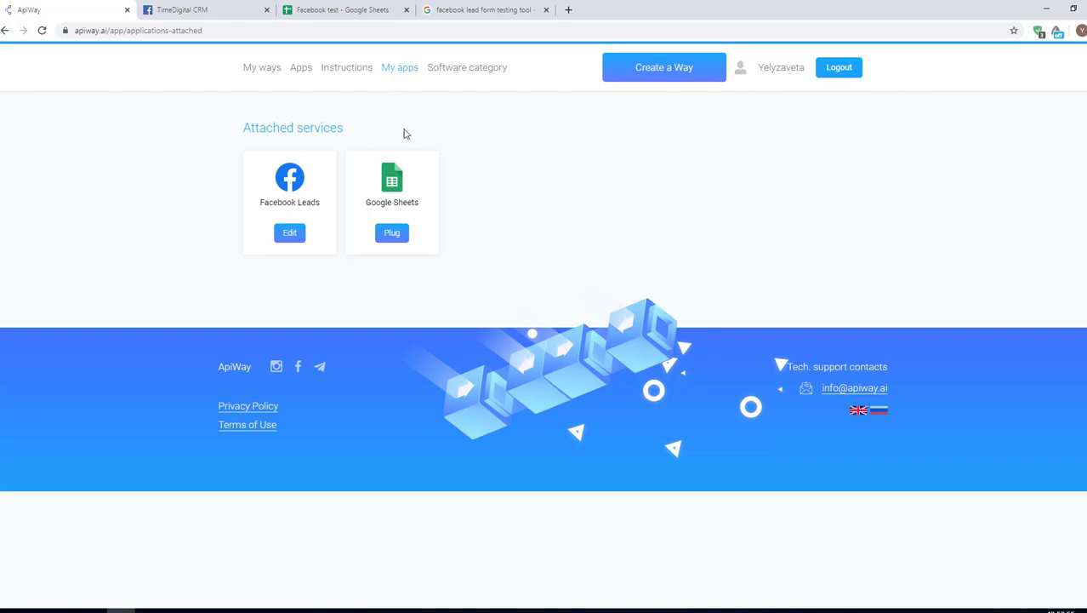
# Plug in Google Sheets by signing in with Google and allowing the unverified apiway.ai access.
pyautogui.click(392, 235)
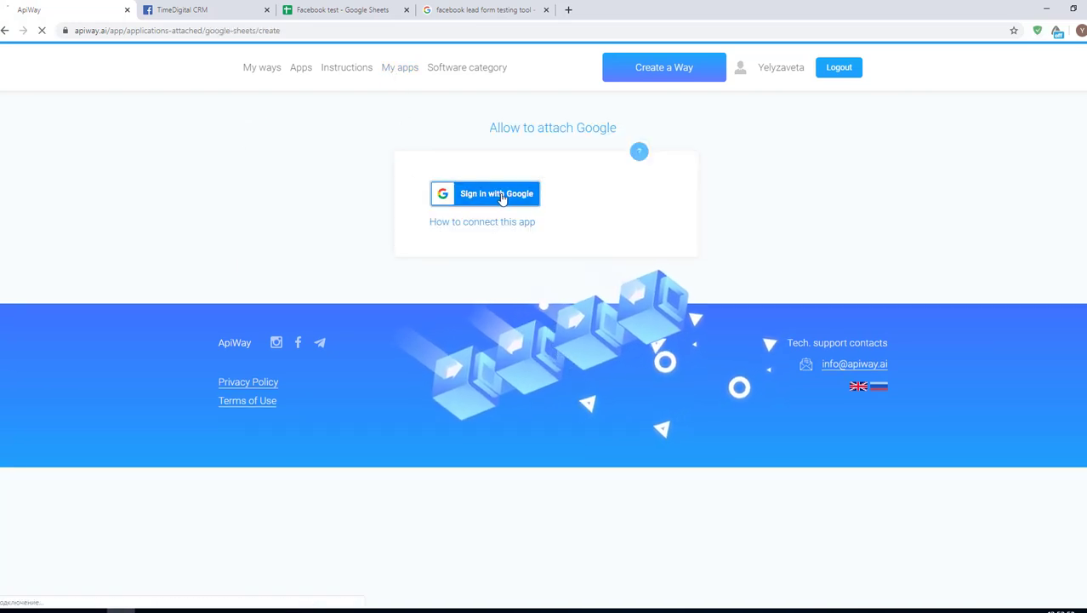
pyautogui.click(500, 195)
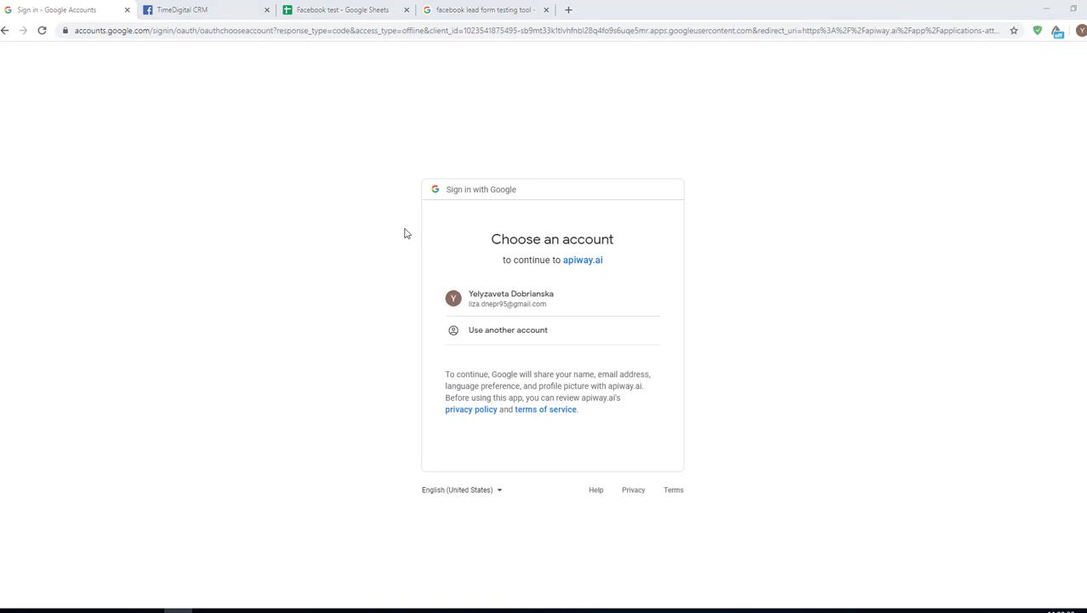
pyautogui.click(502, 300)
pyautogui.click(502, 299)
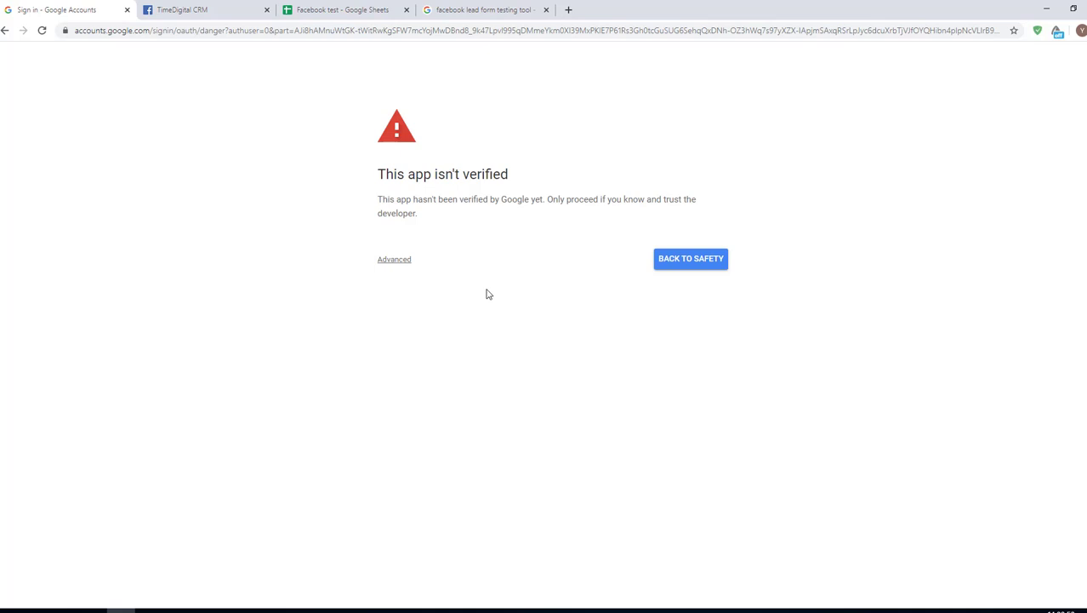
pyautogui.click(401, 259)
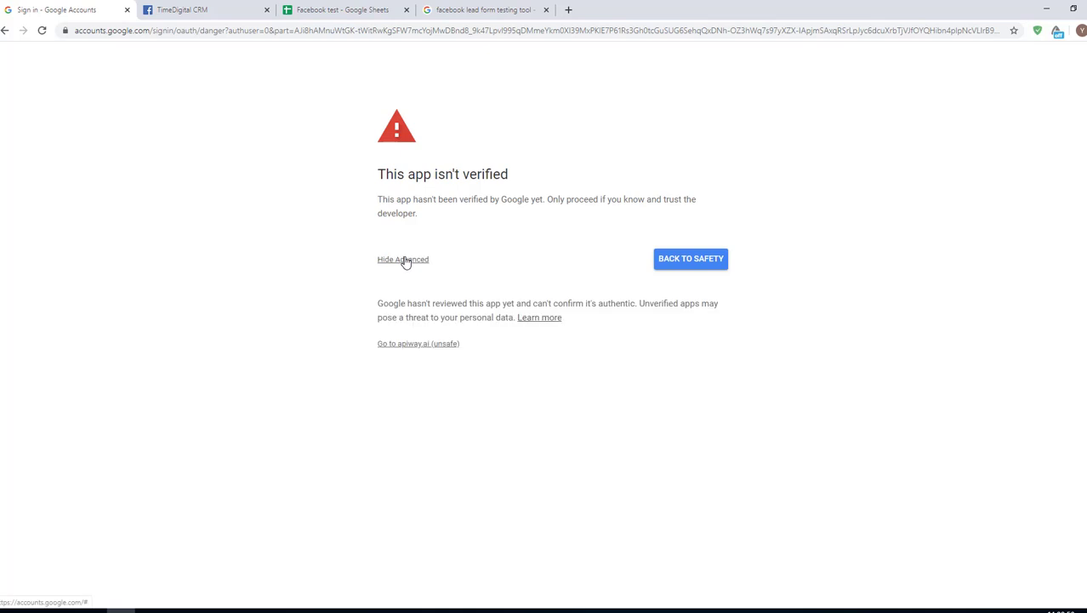
pyautogui.click(398, 344)
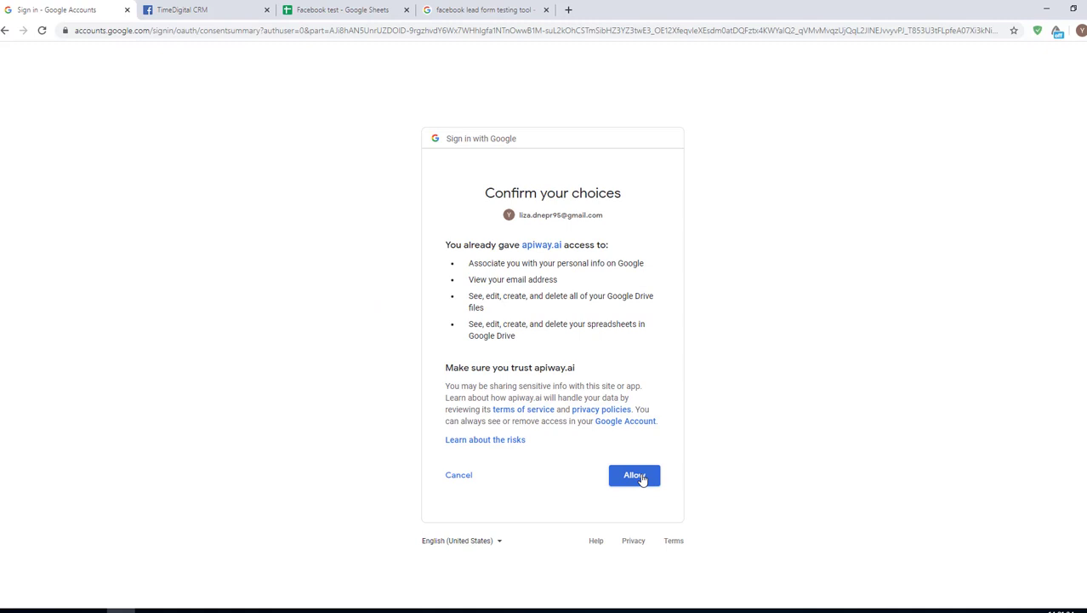
pyautogui.click(642, 478)
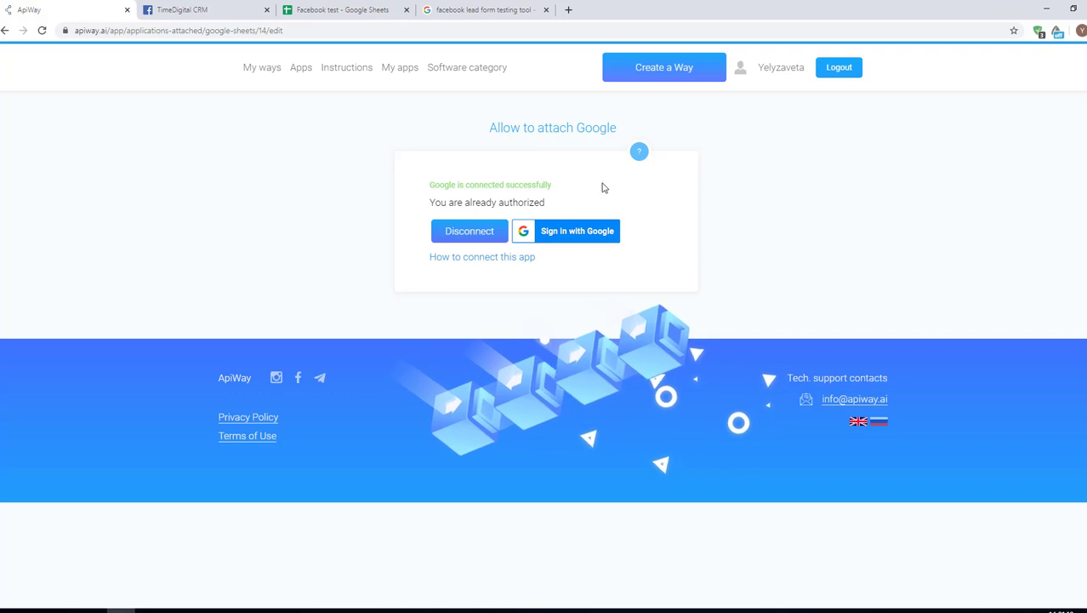
# Create a new way named 'Facbook + Google Sheets'.
pyautogui.click(644, 75)
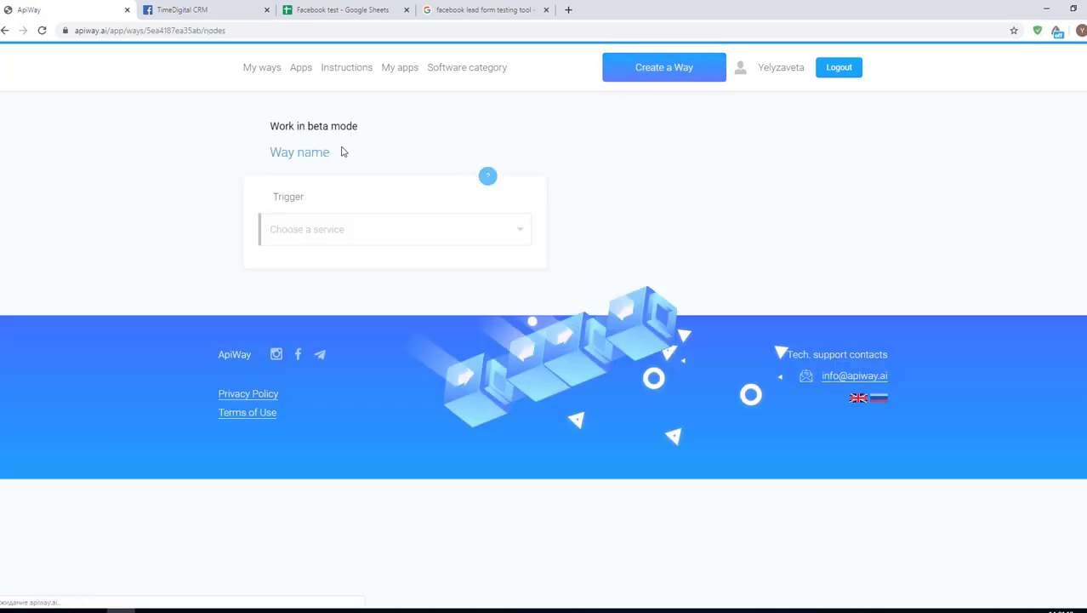
pyautogui.moveTo(330, 153); pyautogui.dragTo(264, 163)
pyautogui.write('Fac')
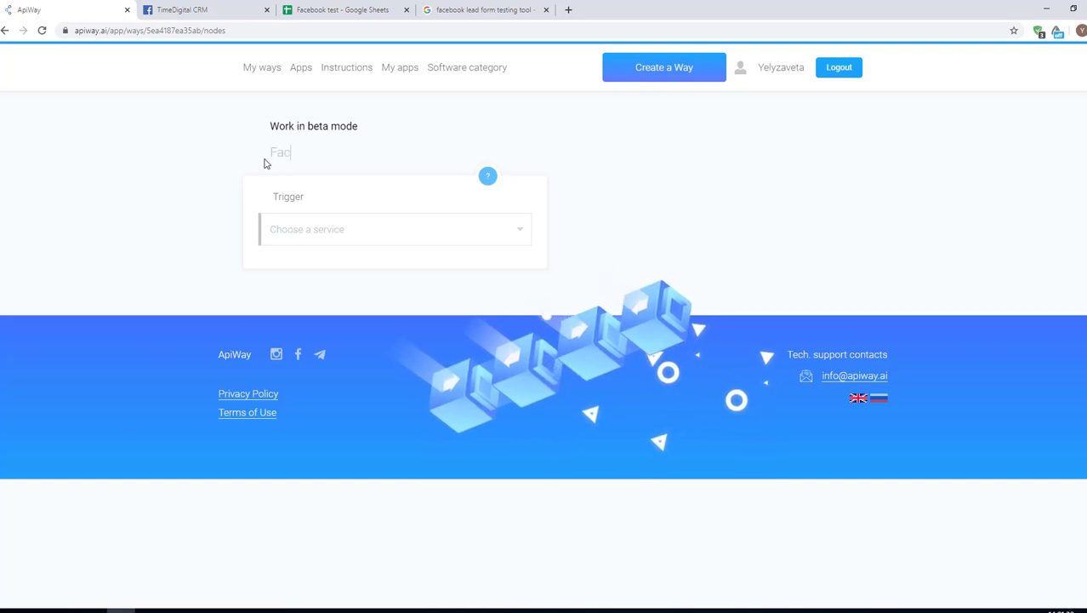
pyautogui.write('book + Google Sheets')
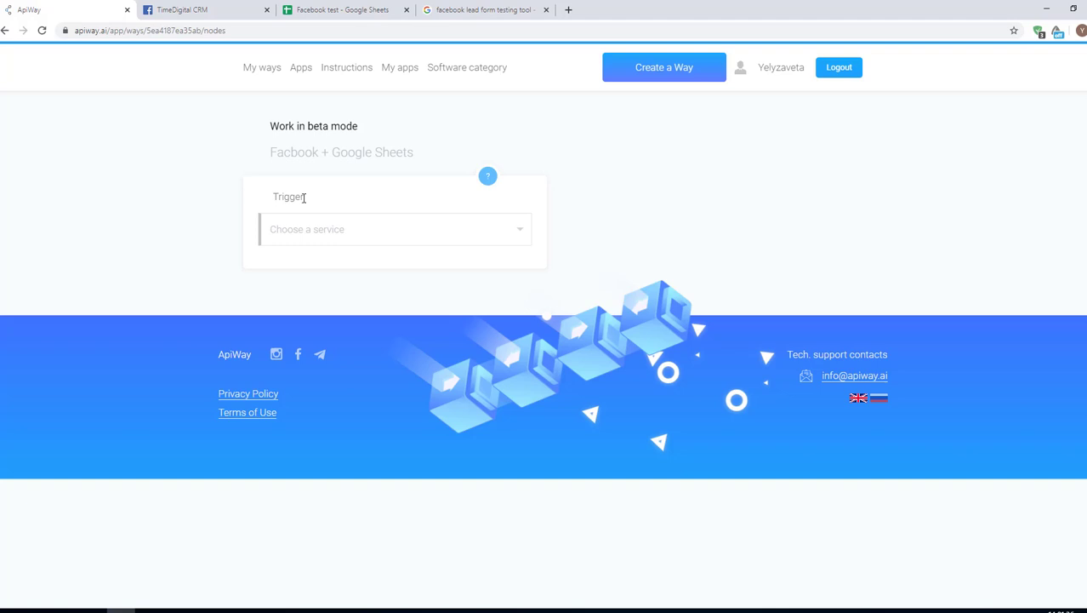
# Make Facebook Leads with the New lead action the way's trigger.
pyautogui.click(308, 236)
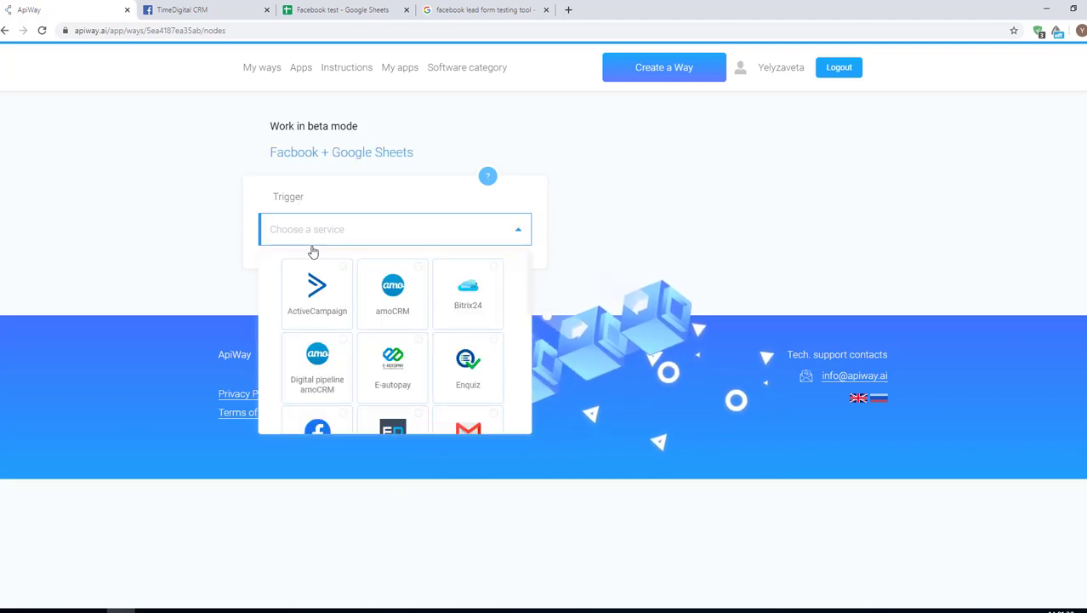
pyautogui.scroll(-2, 313, 281)
pyautogui.click(316, 395)
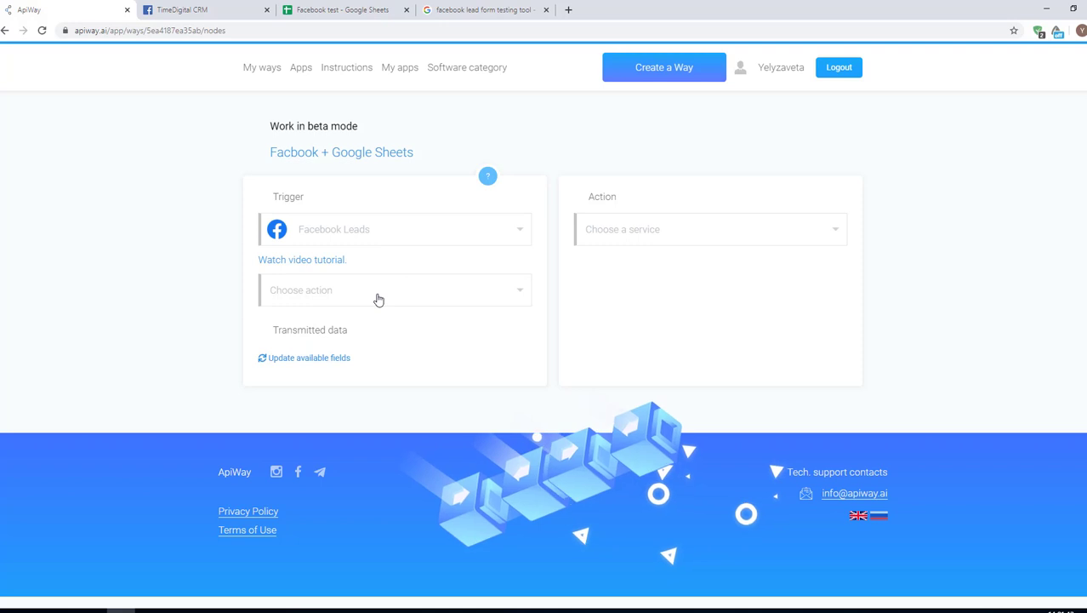
pyautogui.click(376, 298)
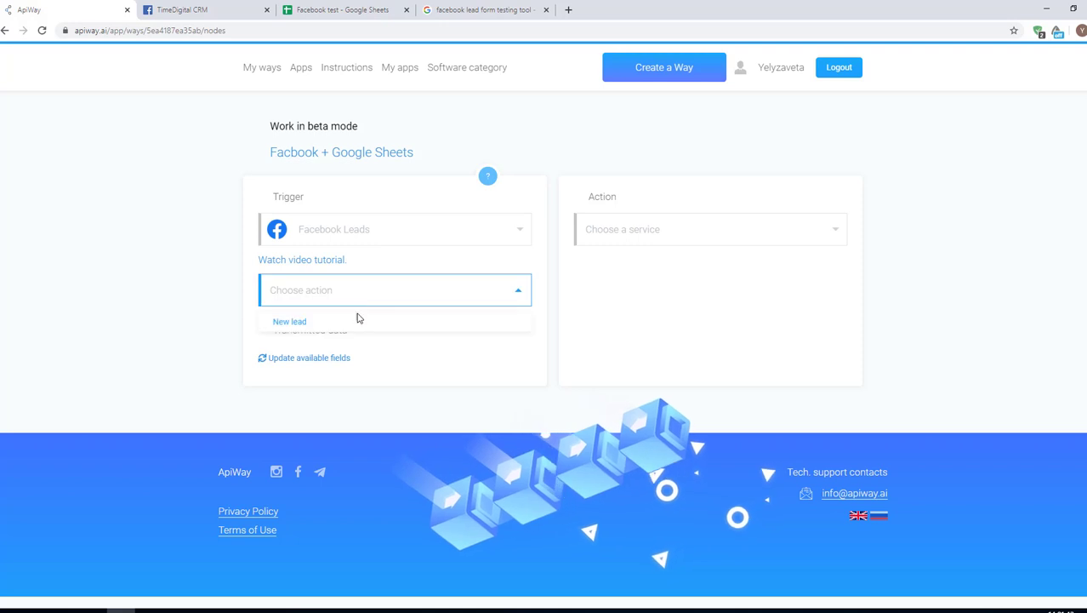
pyautogui.click(356, 319)
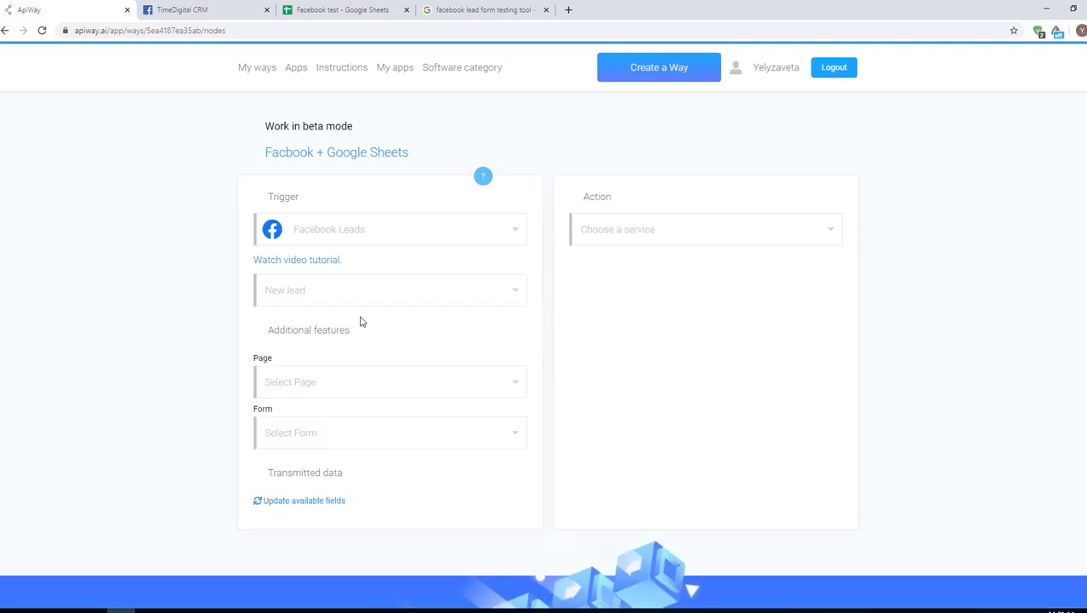
pyautogui.scroll(-1, 360, 321)
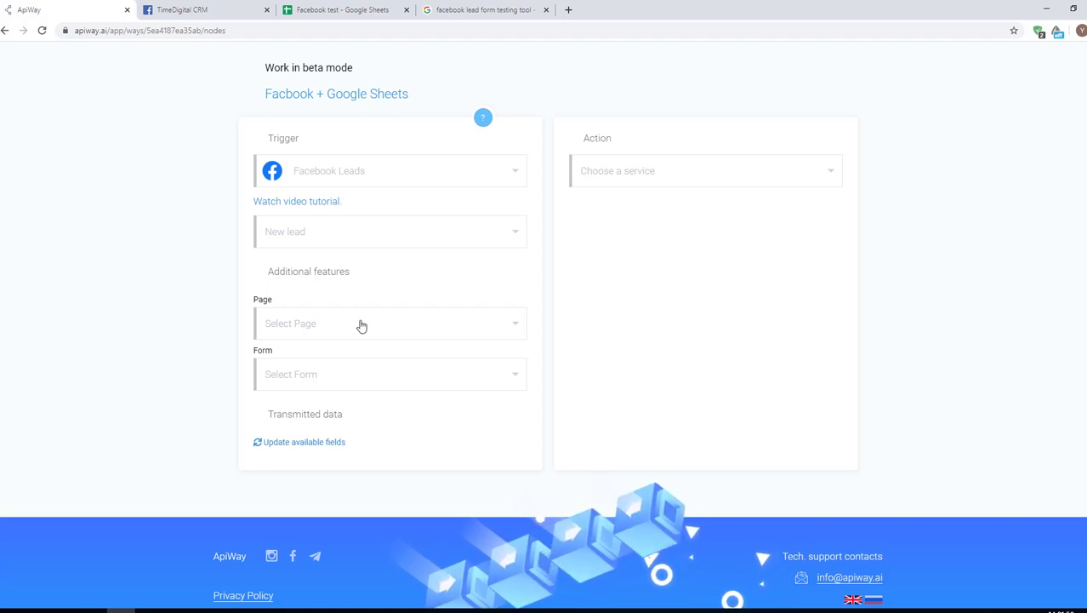
# Target the TimeDigital CRM page and its Facebook lead + Google Sheets form, then view that page.
pyautogui.click(362, 324)
pyautogui.click(338, 354)
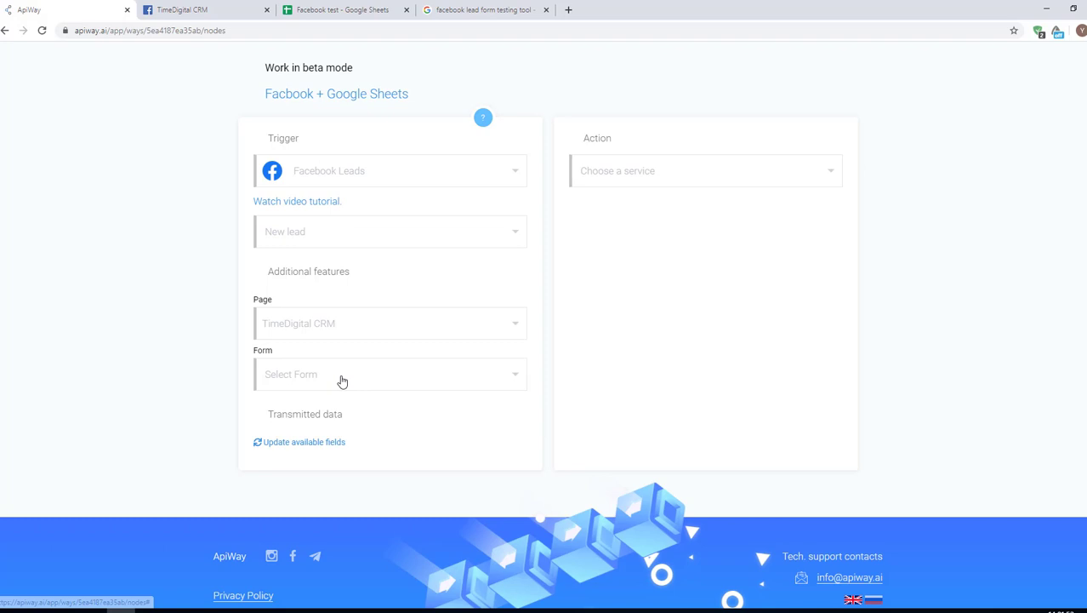
pyautogui.click(342, 381)
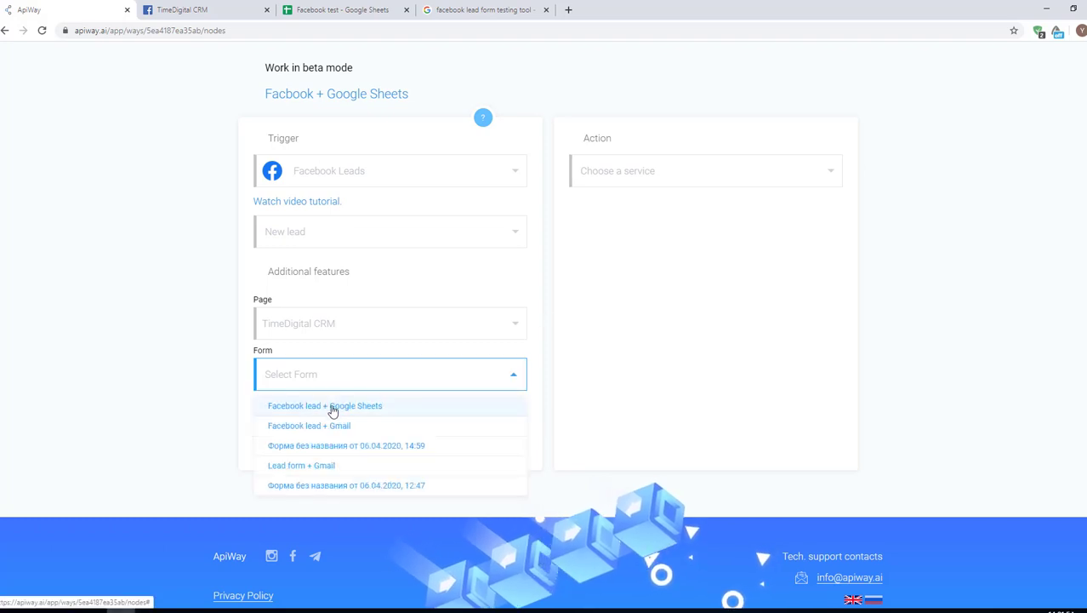
pyautogui.click(331, 408)
pyautogui.click(204, 11)
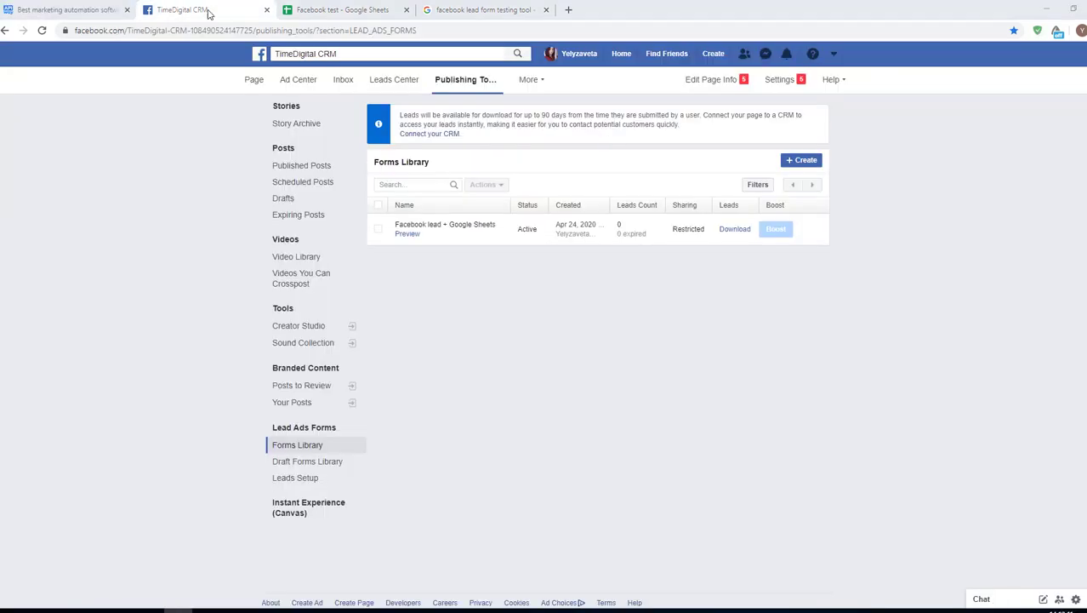
pyautogui.click(413, 237)
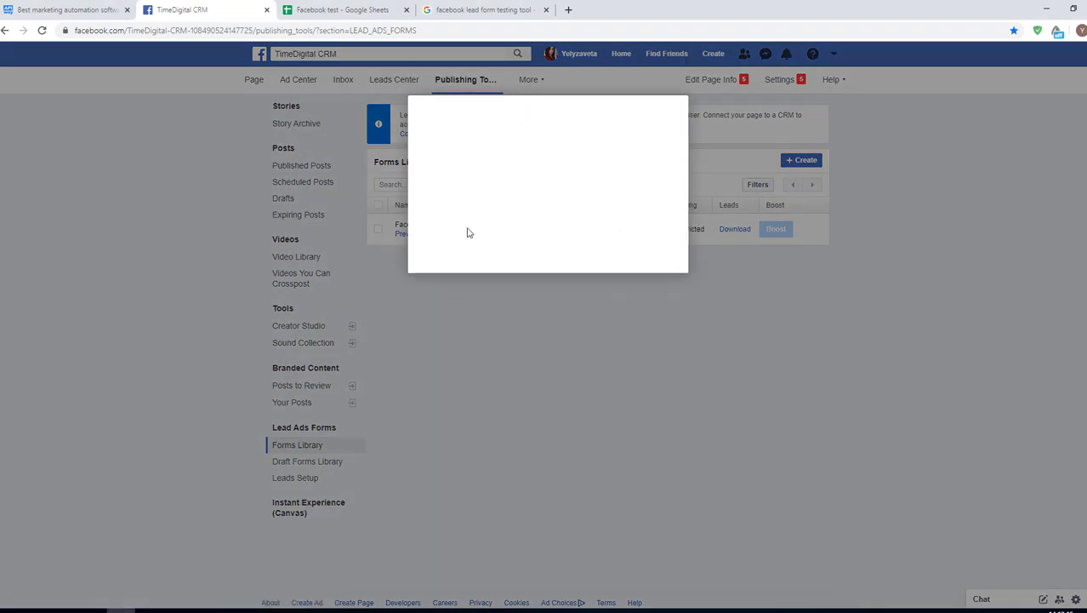
pyautogui.click(682, 268)
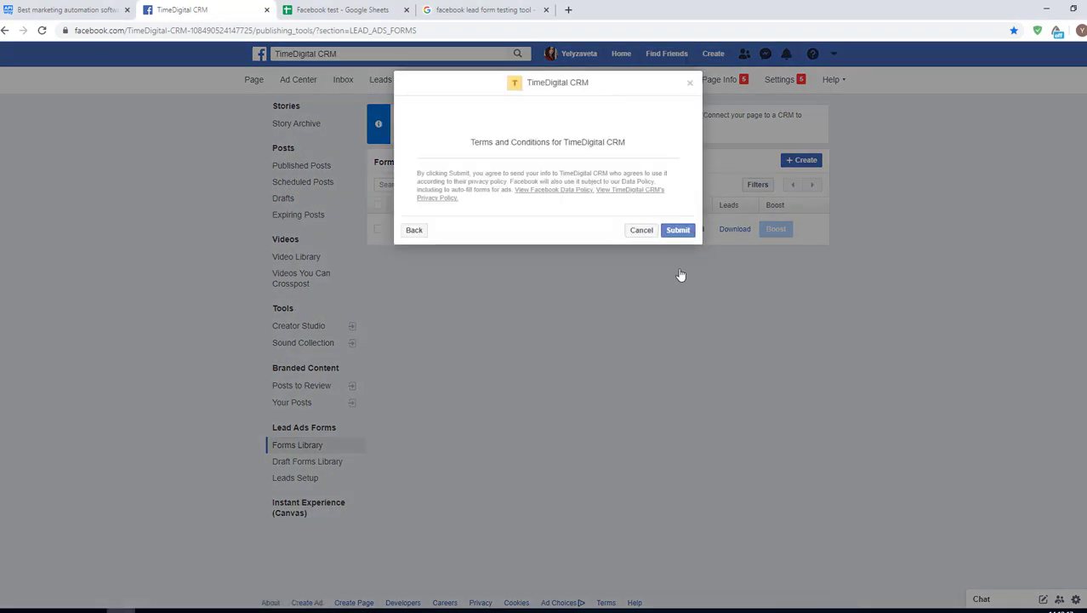
pyautogui.click(676, 231)
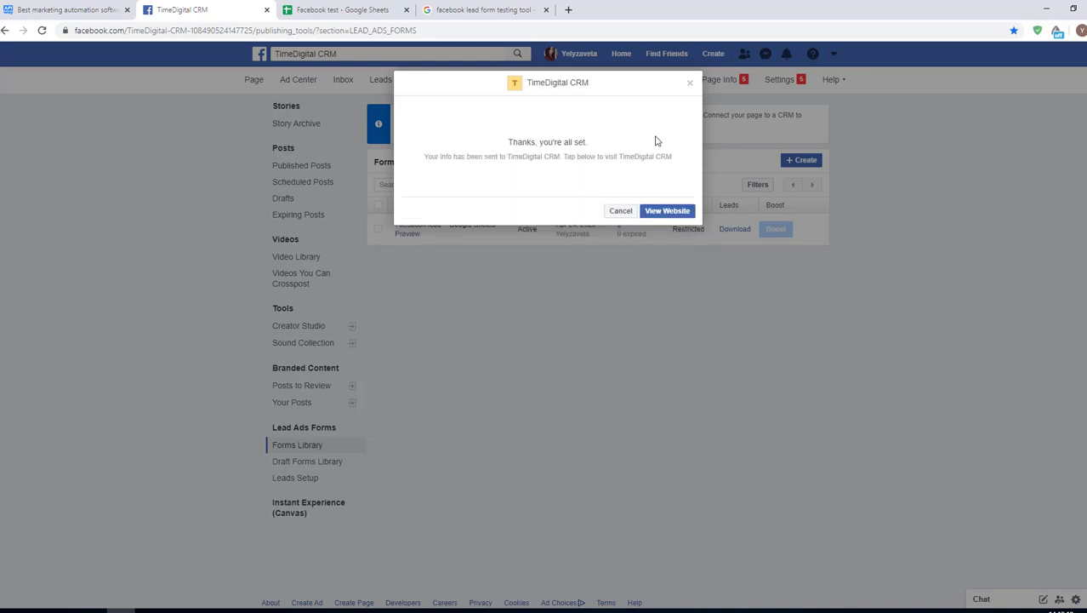
pyautogui.click(690, 82)
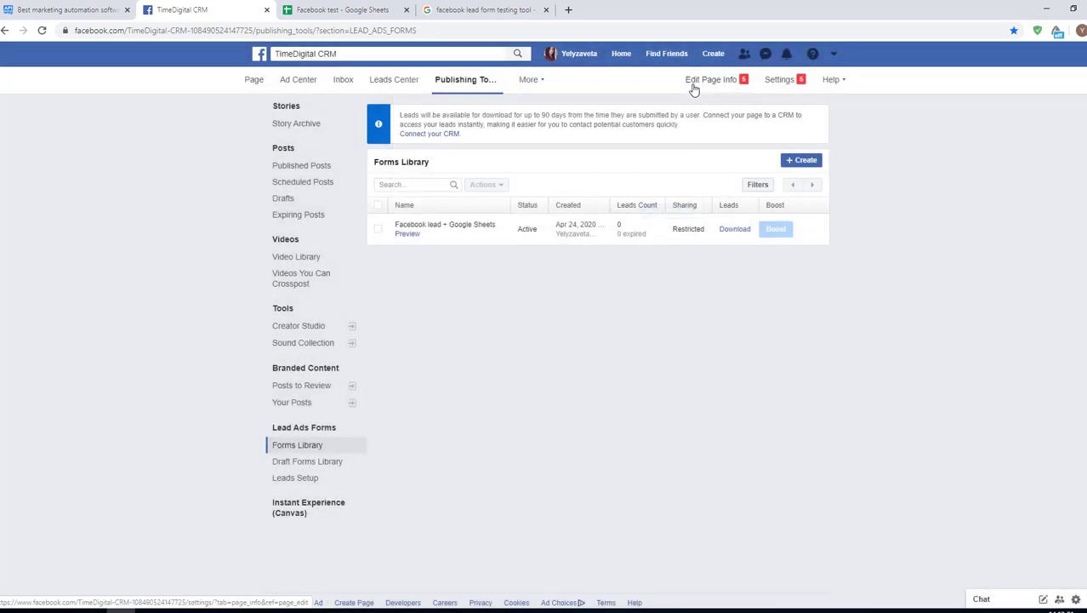
# Create a test lead for TimeDigital CRM's Facebook lead + Google Sheets form in the Lead Ads Testing Tool.
pyautogui.click(502, 10)
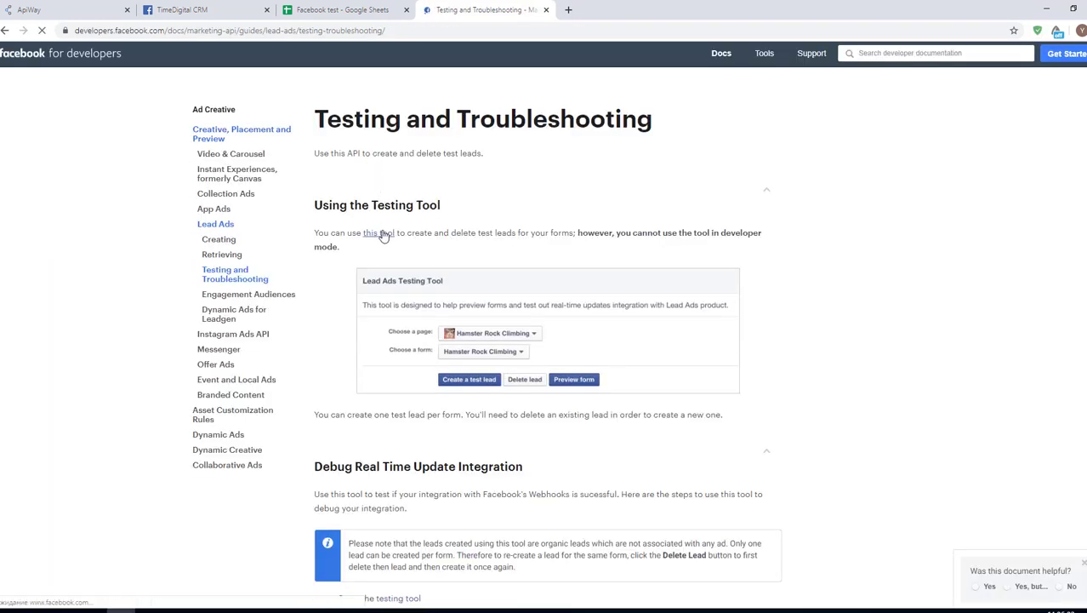
pyautogui.click(383, 236)
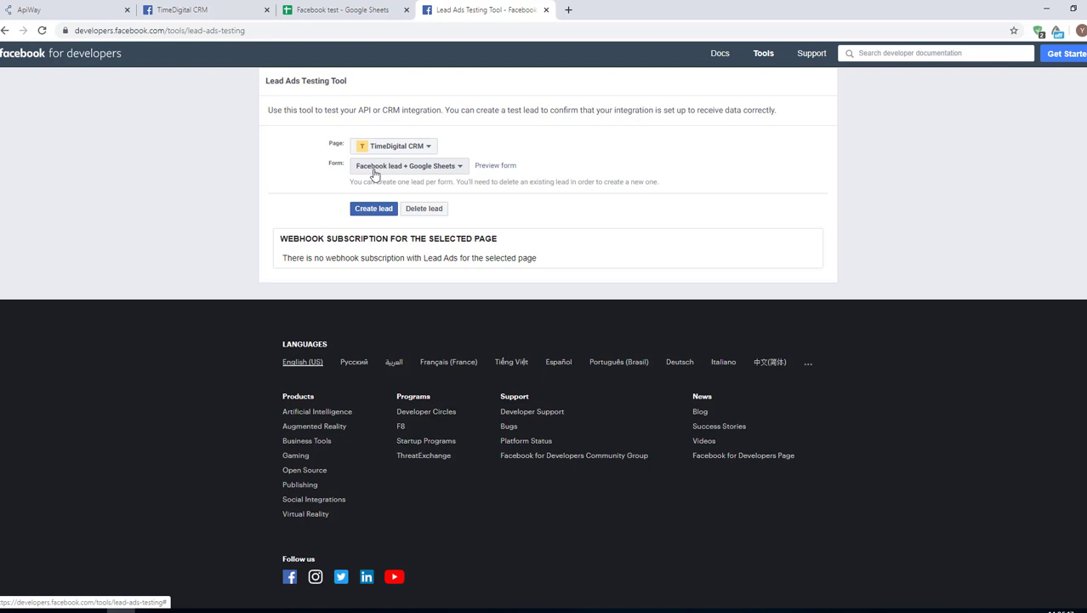
pyautogui.click(377, 211)
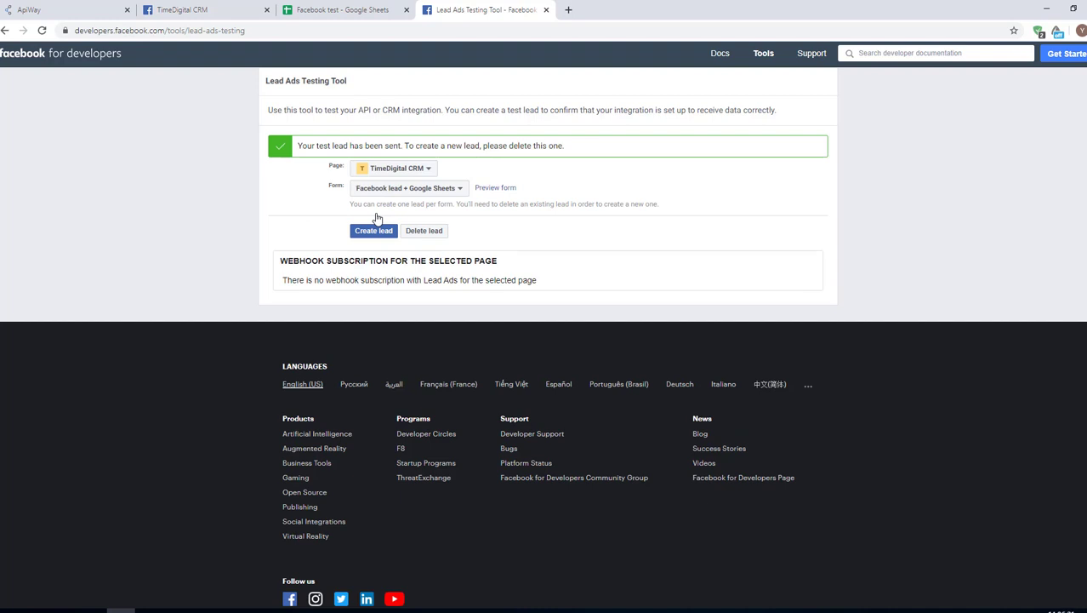
# Update the trigger's available fields to email, full_name and phone_number, then view the Facebook test sheet.
pyautogui.click(60, 8)
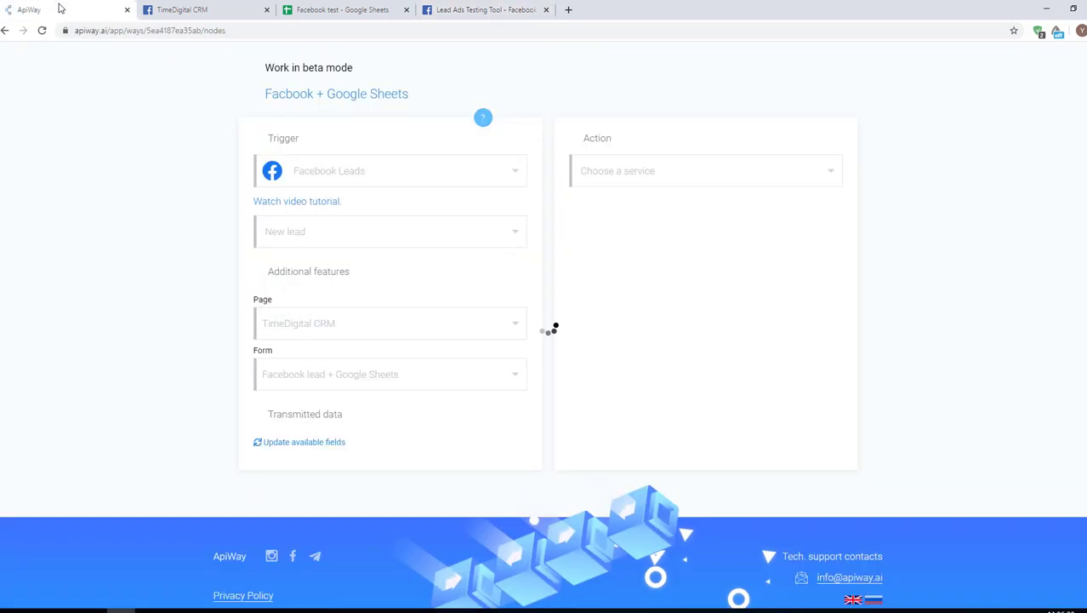
pyautogui.click(300, 442)
pyautogui.scroll(-1, 309, 464)
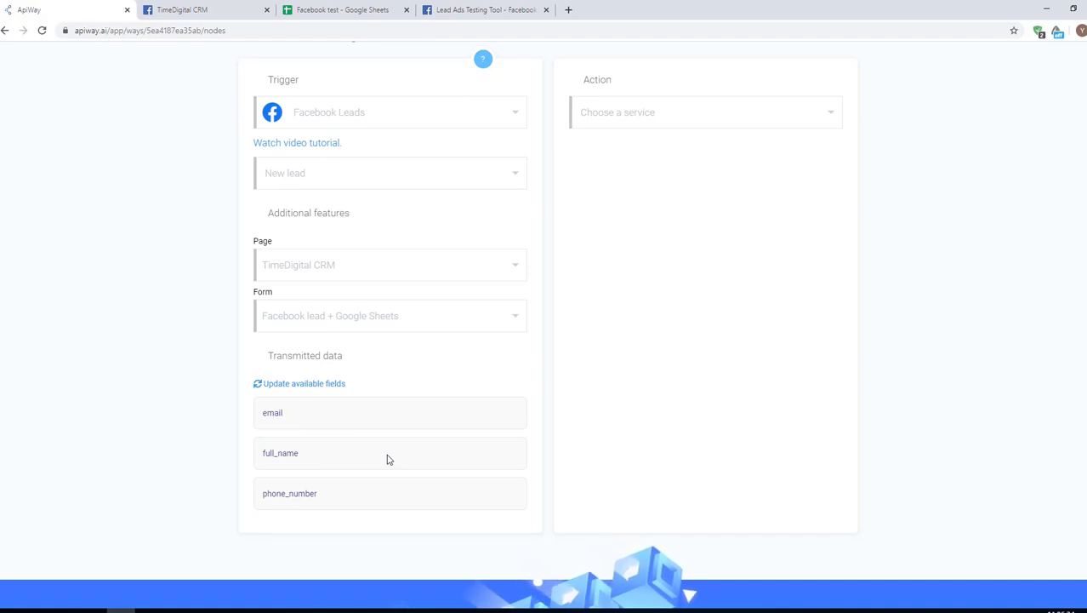
pyautogui.click(315, 8)
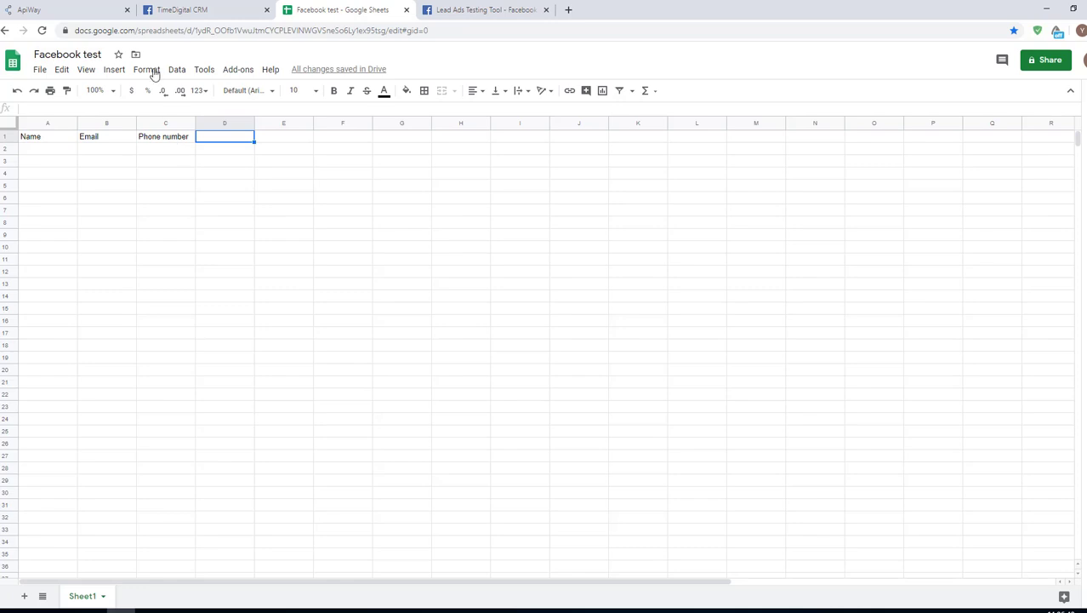
# Go back from the spreadsheet to the ApiWay way editor.
pyautogui.click(76, 9)
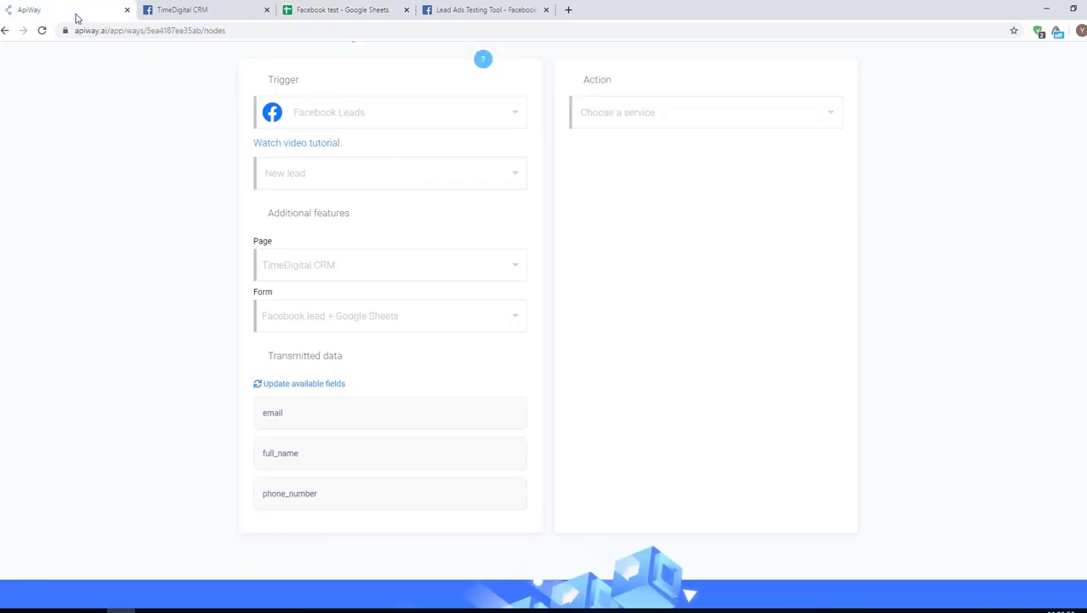
# Set the action to Google Sheets Create Spreadsheet Row and test the connections.
pyautogui.click(631, 114)
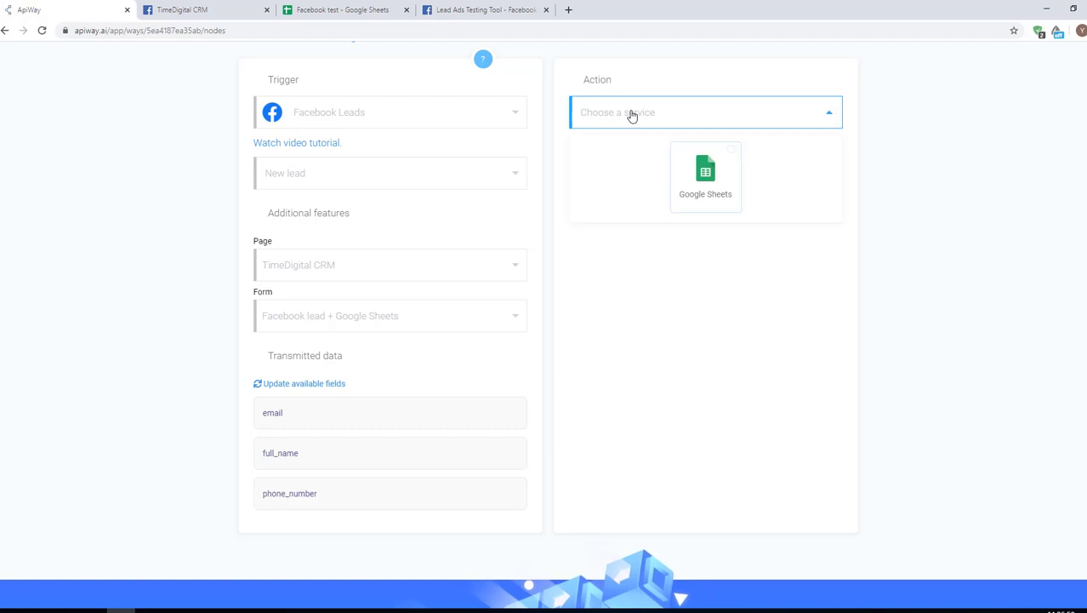
pyautogui.click(734, 161)
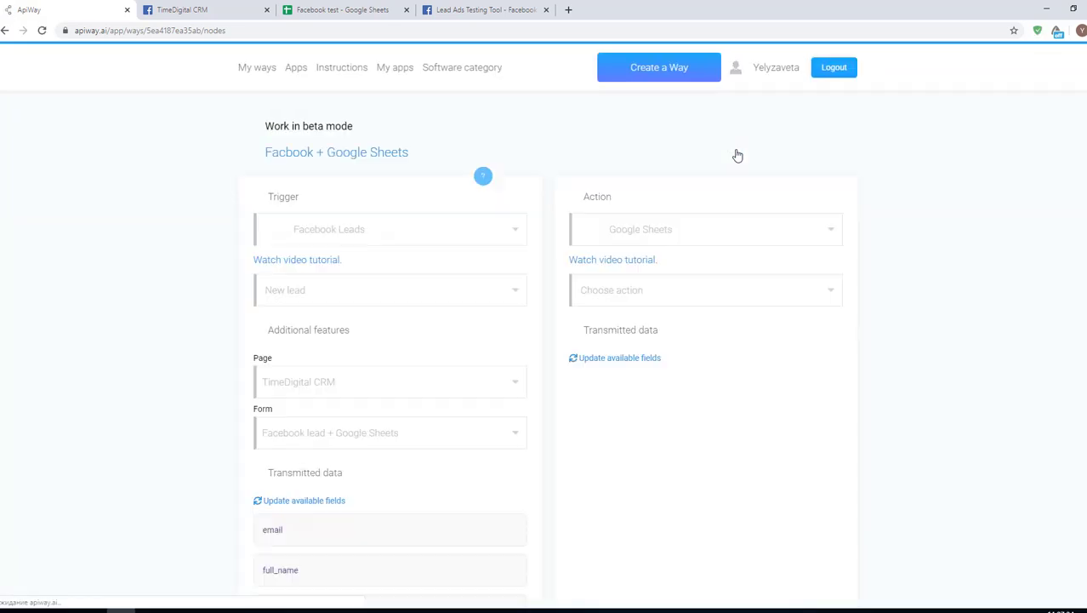
pyautogui.click(661, 291)
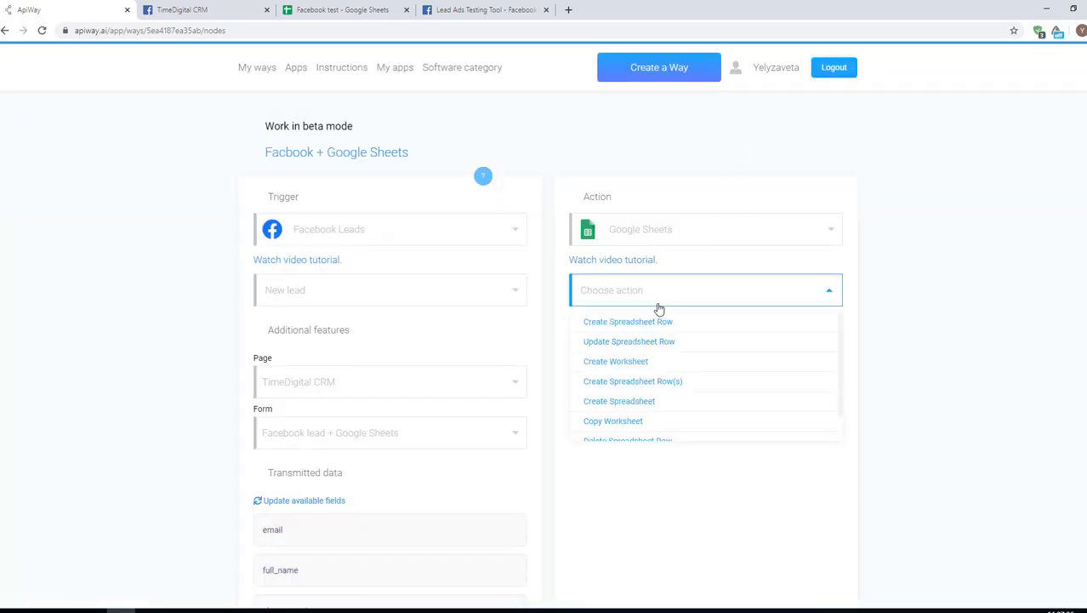
pyautogui.click(657, 331)
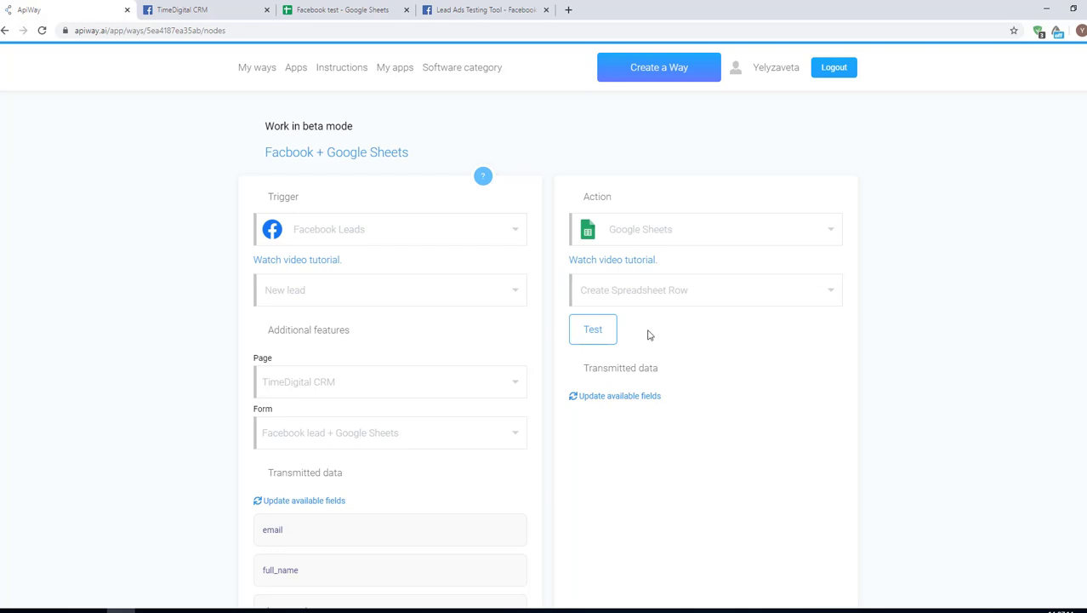
pyautogui.click(571, 330)
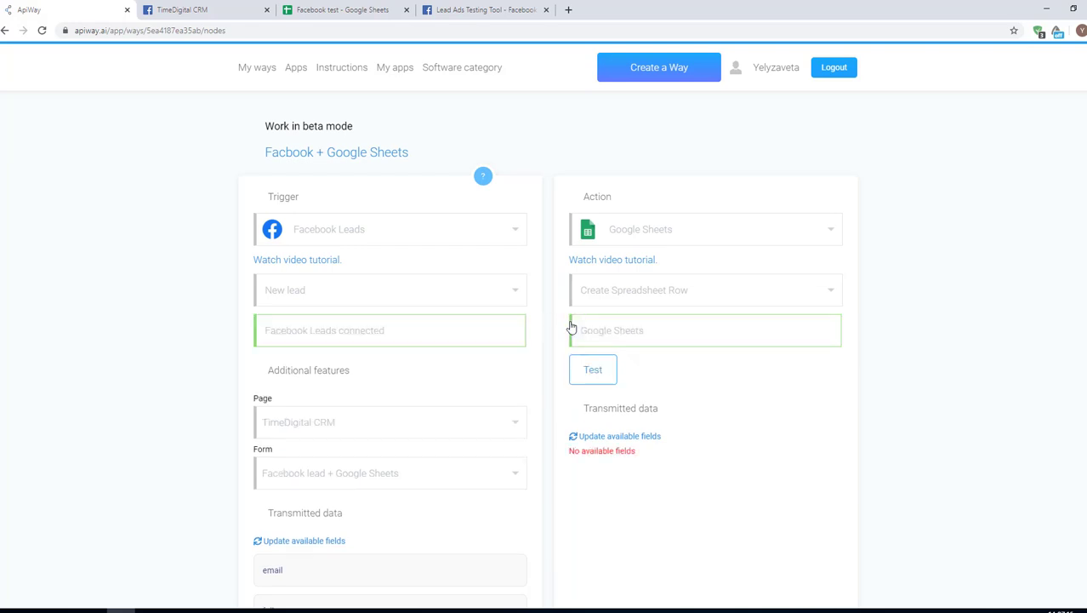
pyautogui.scroll(-2, 572, 329)
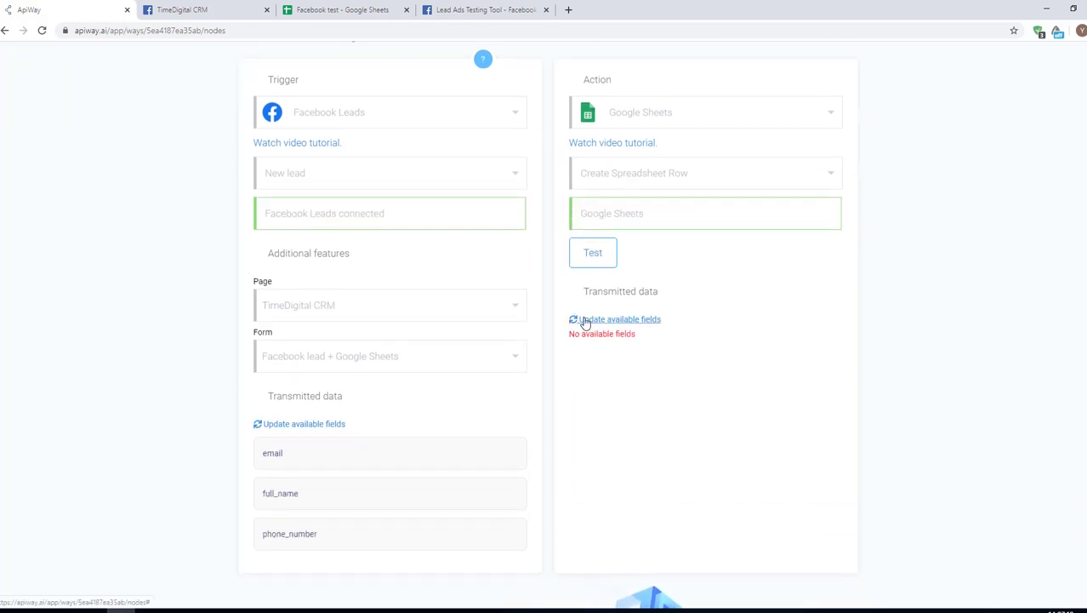
# Point the action at the 'Facebook test' spreadsheet, worksheet Sheet1.
pyautogui.click(583, 320)
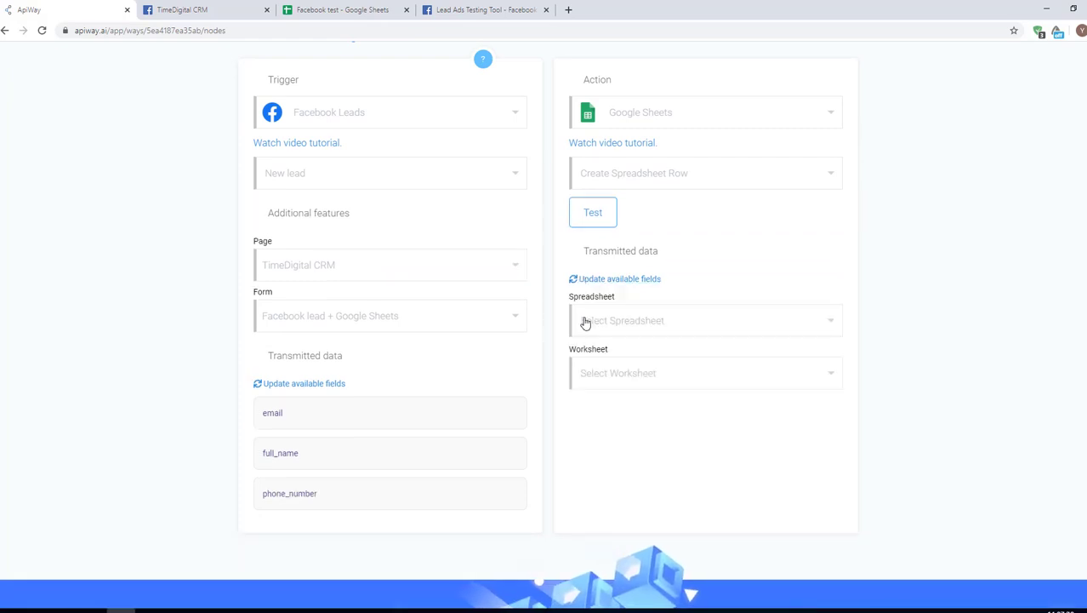
pyautogui.click(825, 322)
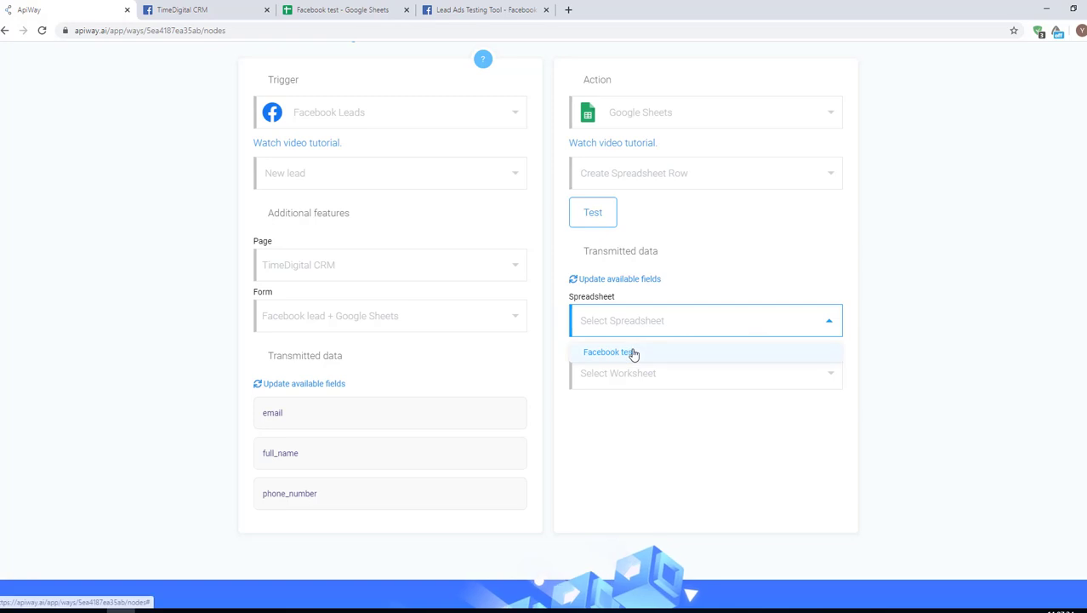
pyautogui.click(633, 353)
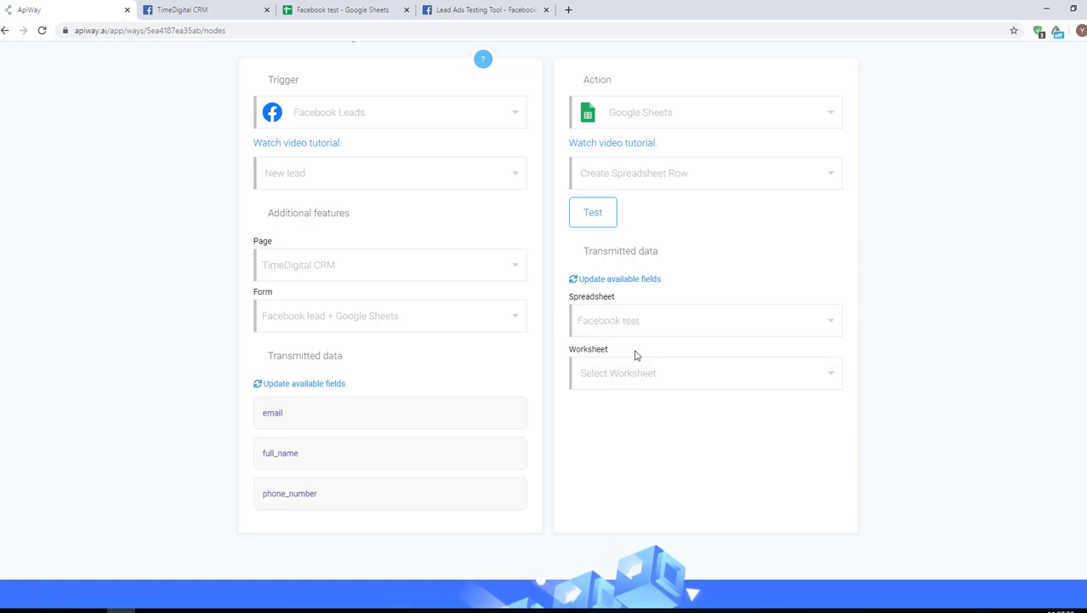
pyautogui.click(314, 14)
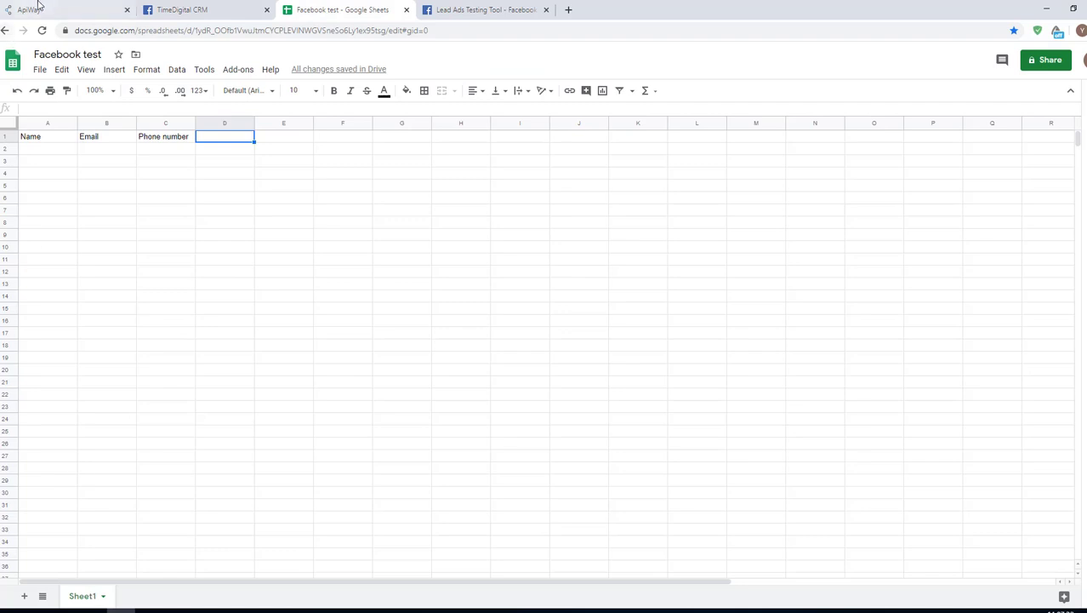
pyautogui.click(39, 9)
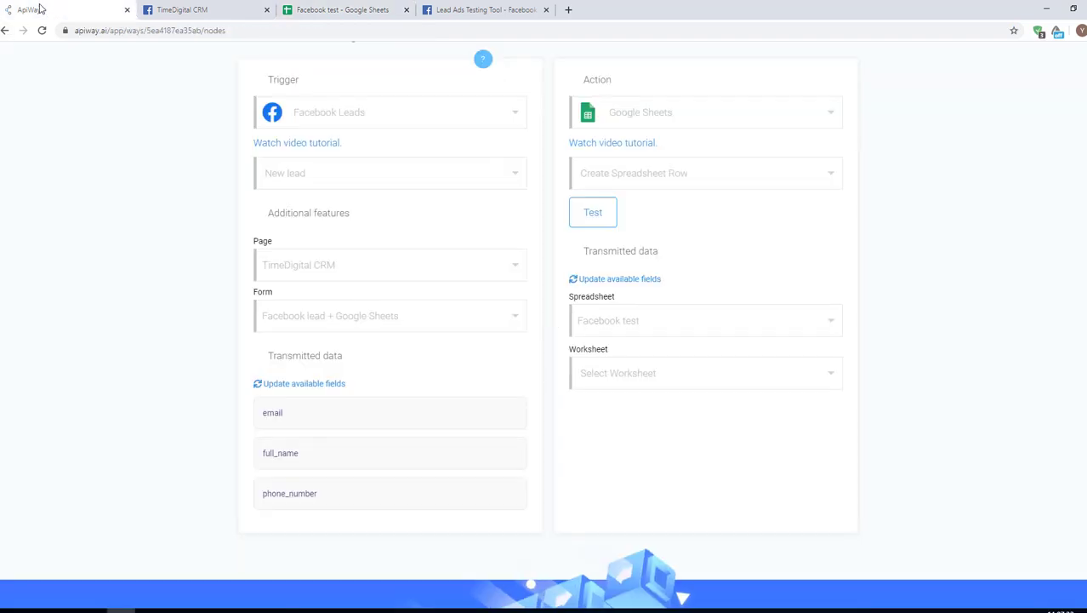
pyautogui.click(669, 388)
pyautogui.click(625, 413)
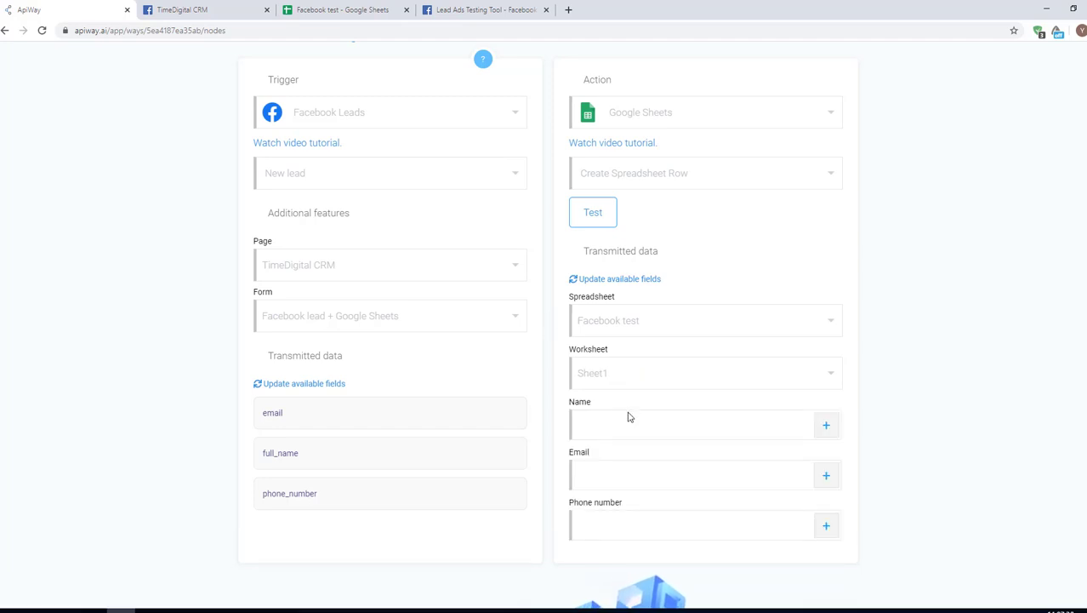
pyautogui.scroll(-1, 629, 417)
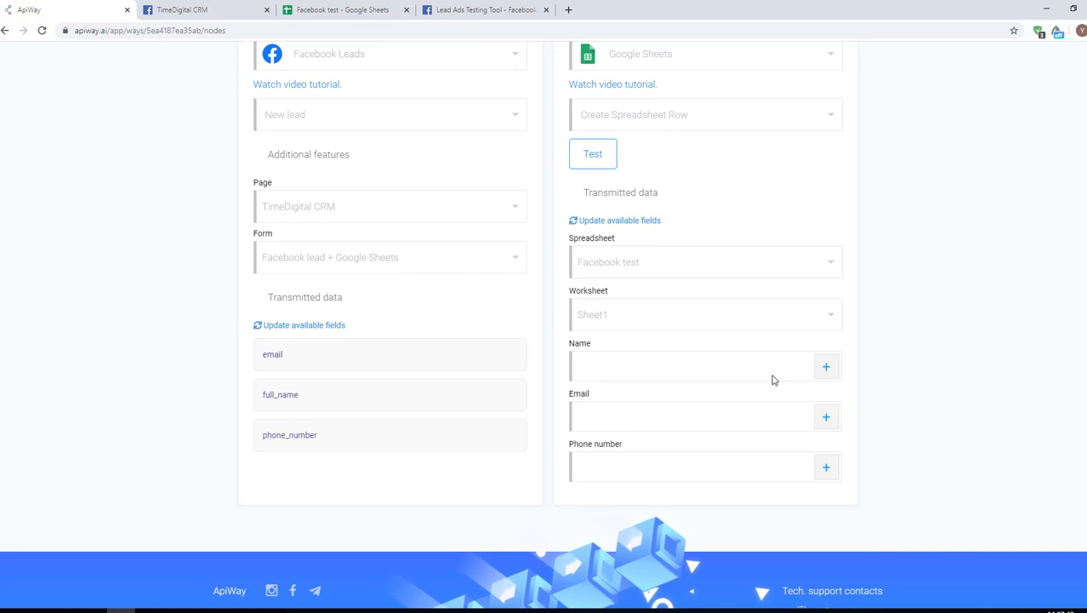
# Map full_name to Name, email to Email and phone_number to Phone number.
pyautogui.click(826, 368)
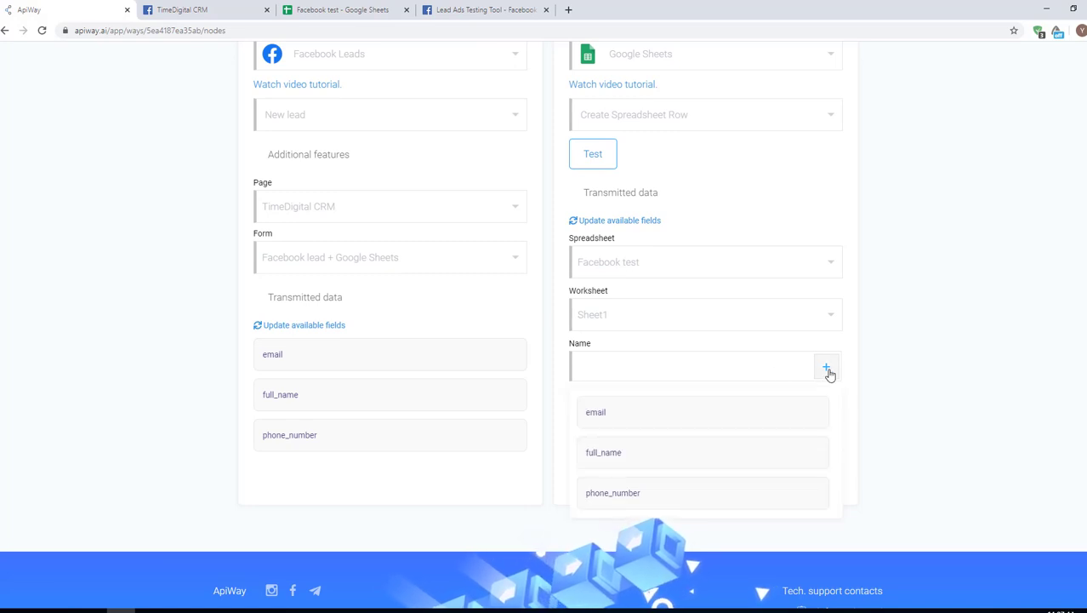
pyautogui.click(655, 454)
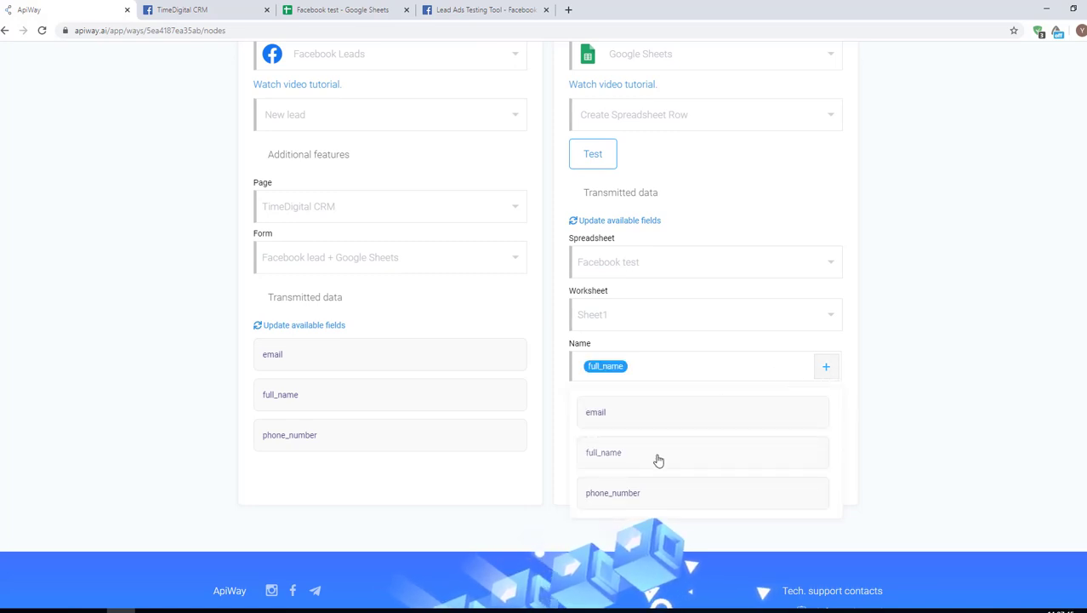
pyautogui.click(826, 417)
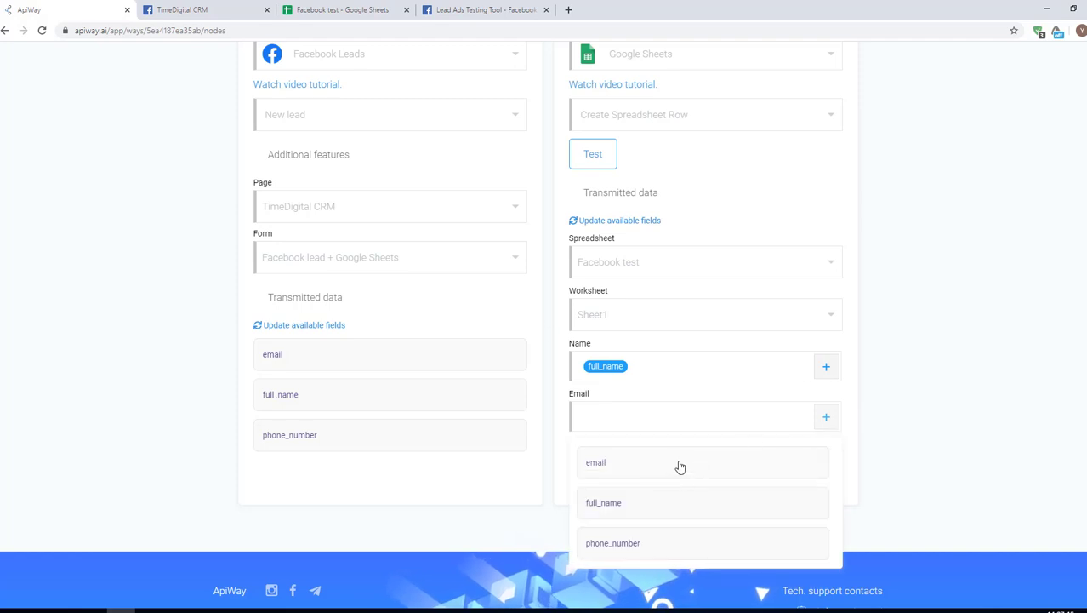
pyautogui.click(680, 466)
pyautogui.click(825, 468)
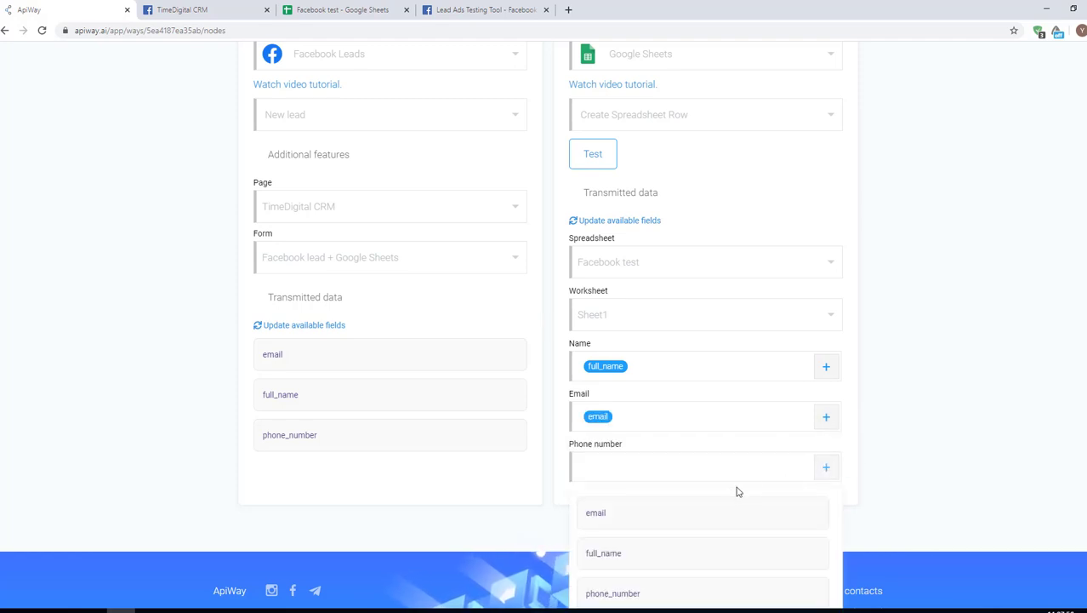
pyautogui.click(673, 593)
pyautogui.scroll(2, 625, 246)
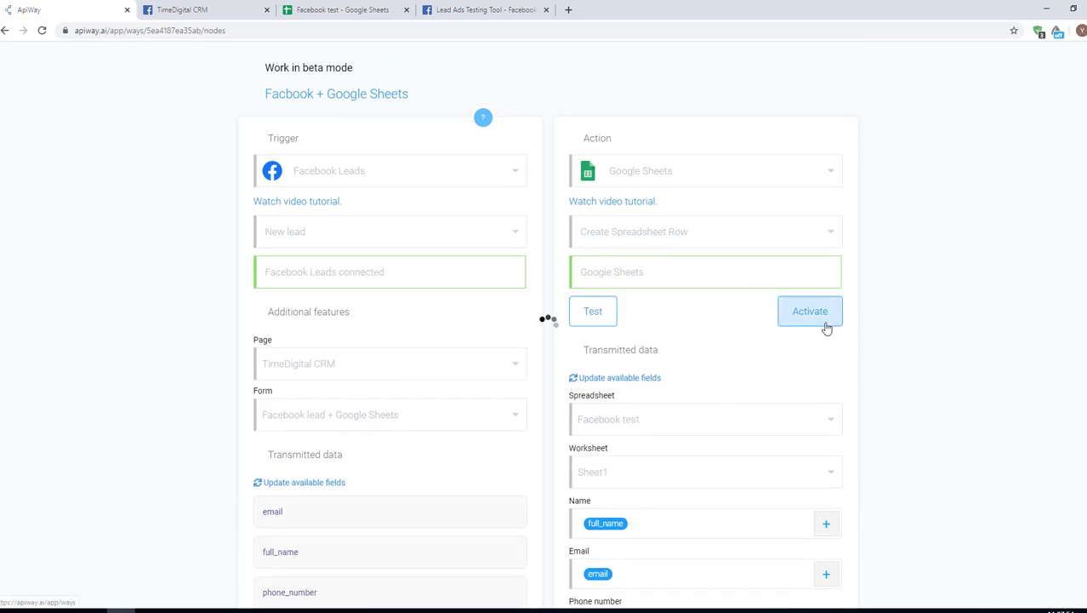
# Activate the way, then toggle it off and back on in My ways.
pyautogui.click(822, 324)
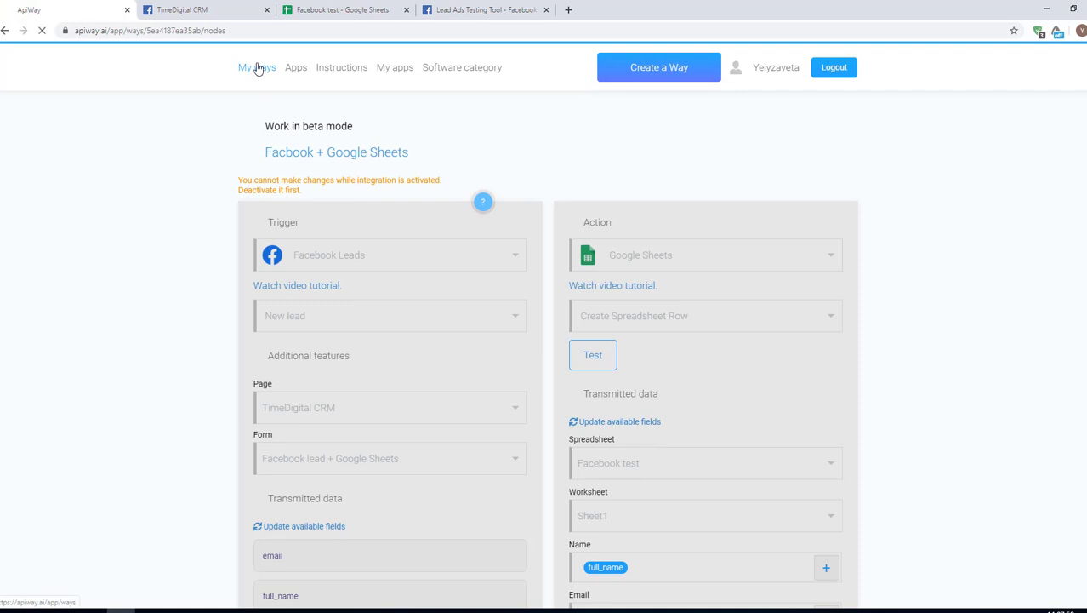
pyautogui.click(258, 68)
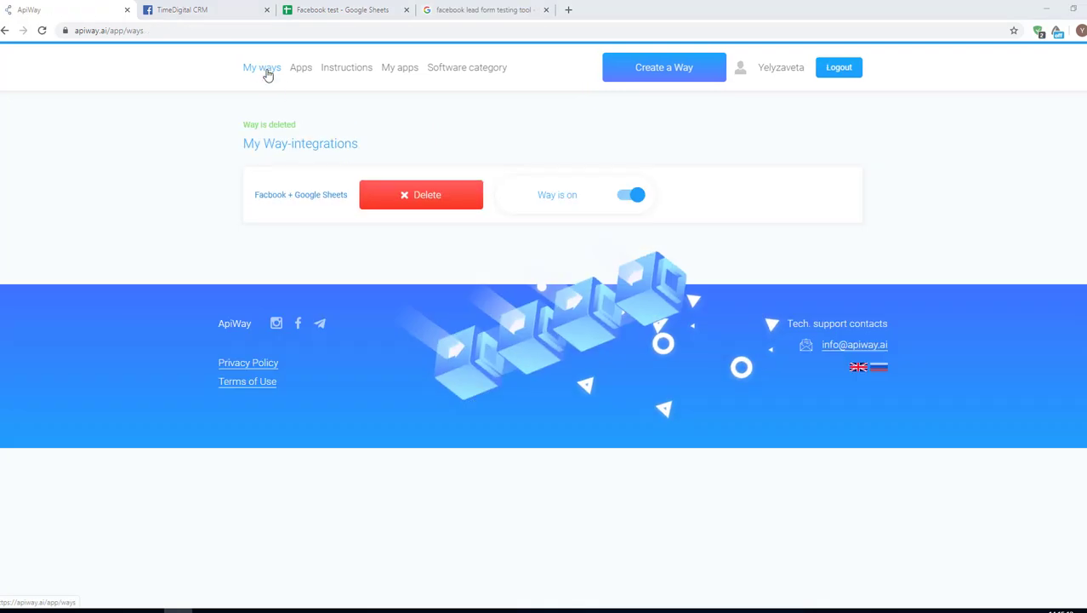
pyautogui.click(635, 196)
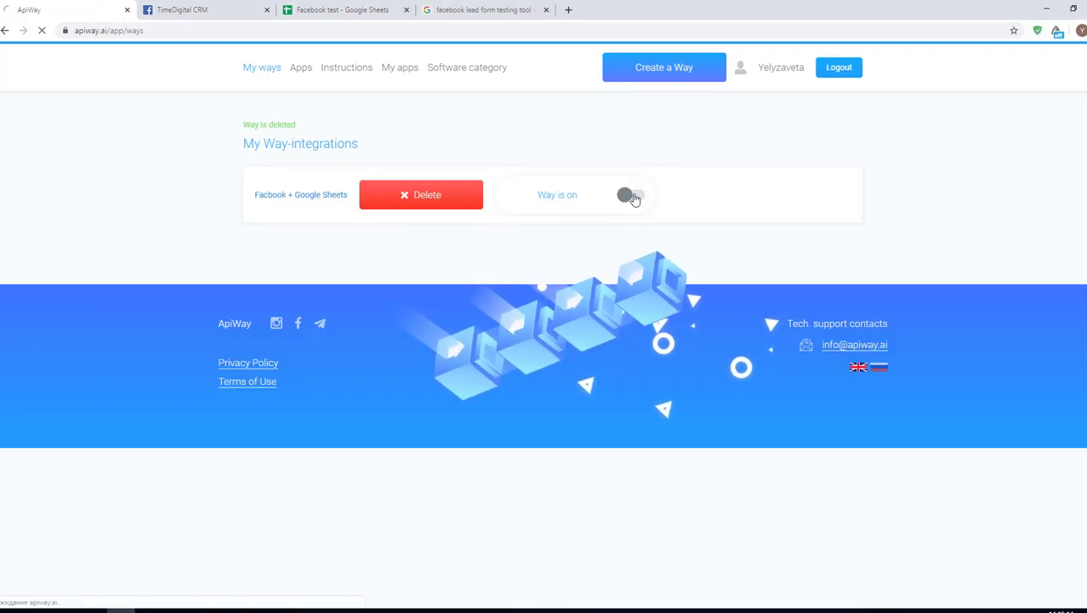
pyautogui.click(339, 197)
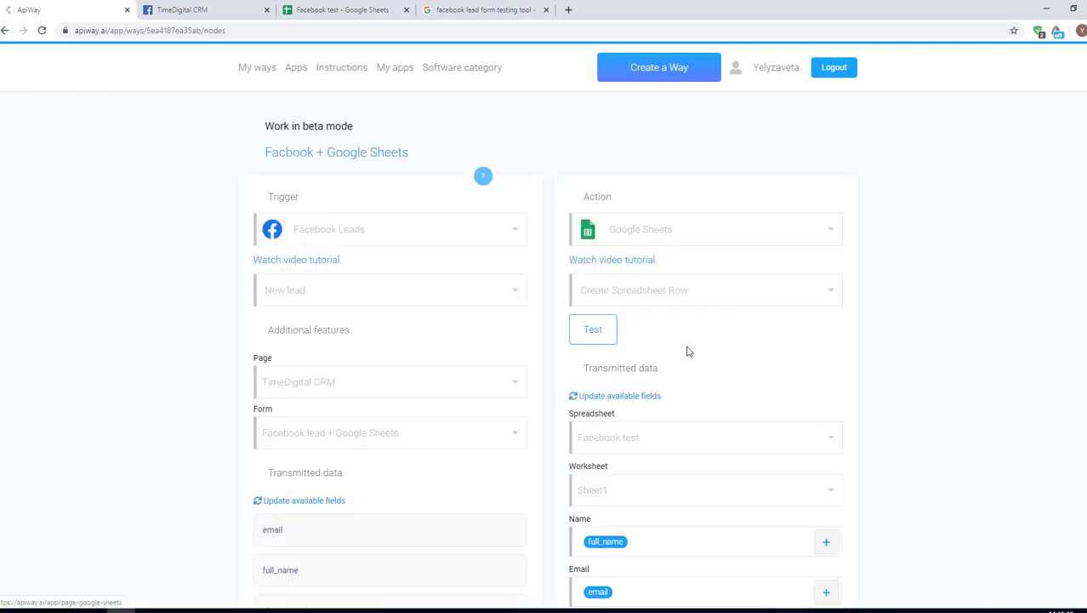
pyautogui.click(271, 75)
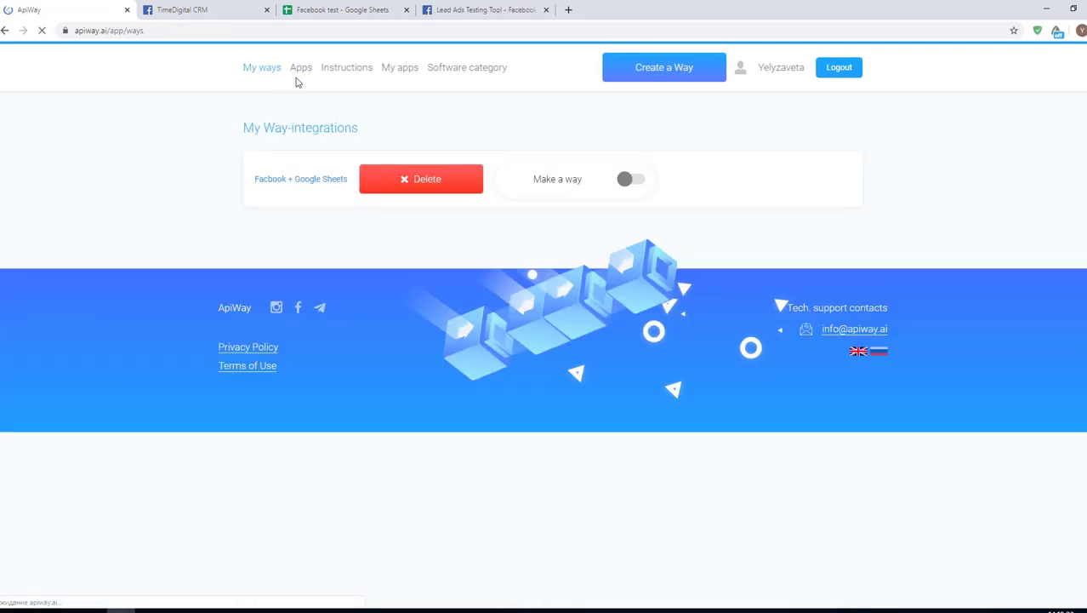
pyautogui.click(626, 179)
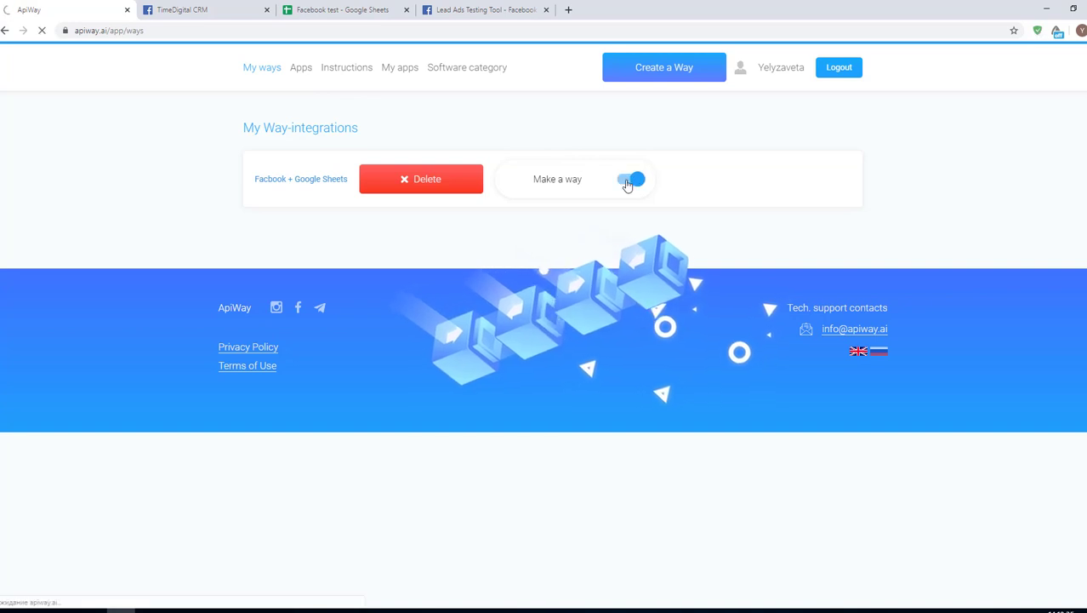
# Replace the Facebook test lead with a new one and check the sheet for the incoming row.
pyautogui.click(482, 10)
pyautogui.click(428, 231)
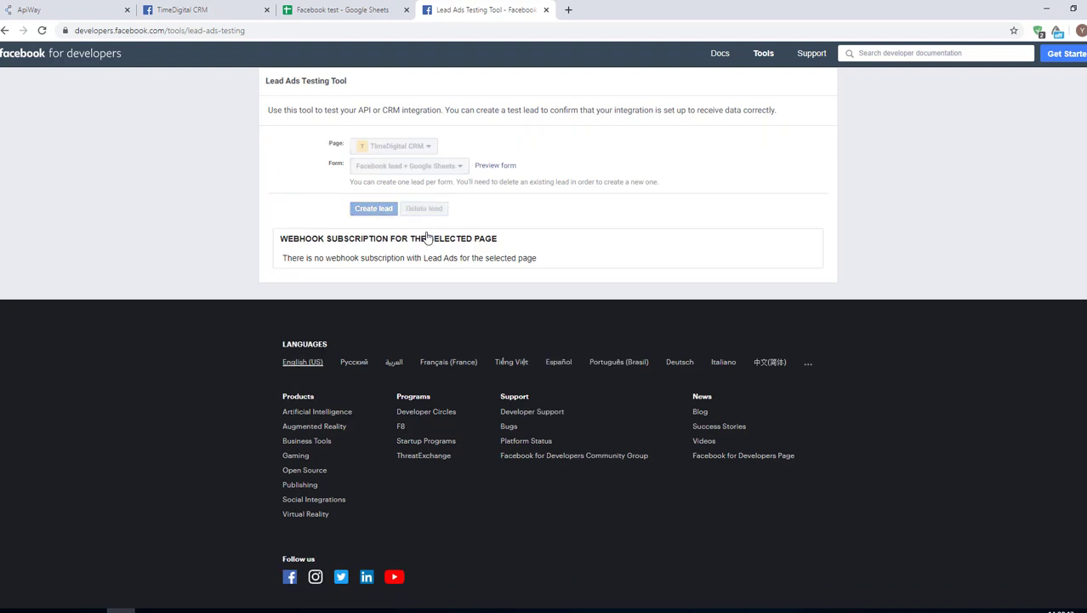
pyautogui.click(382, 218)
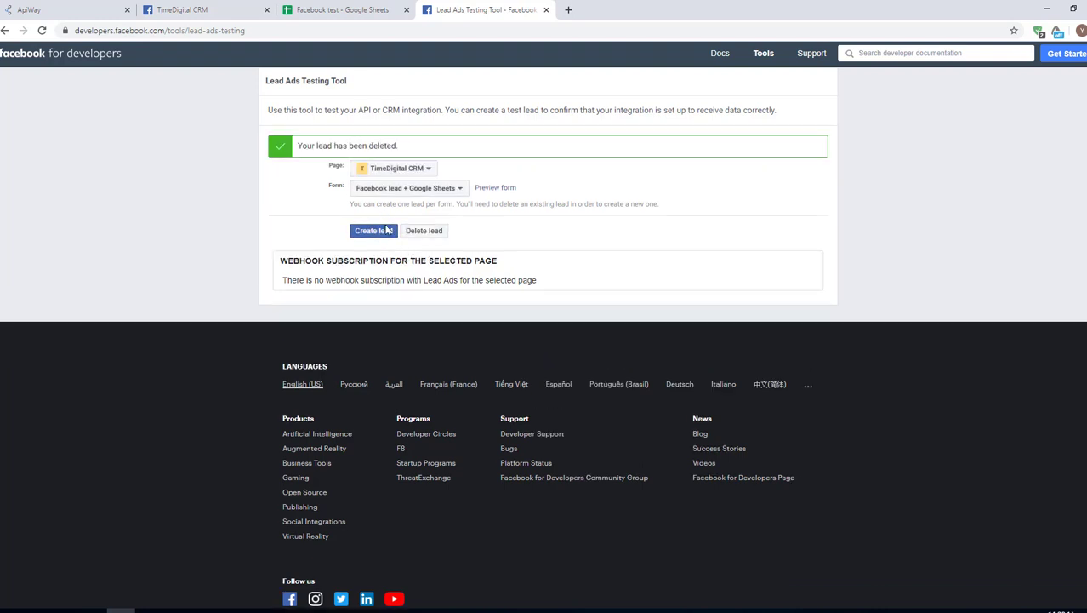
pyautogui.click(387, 235)
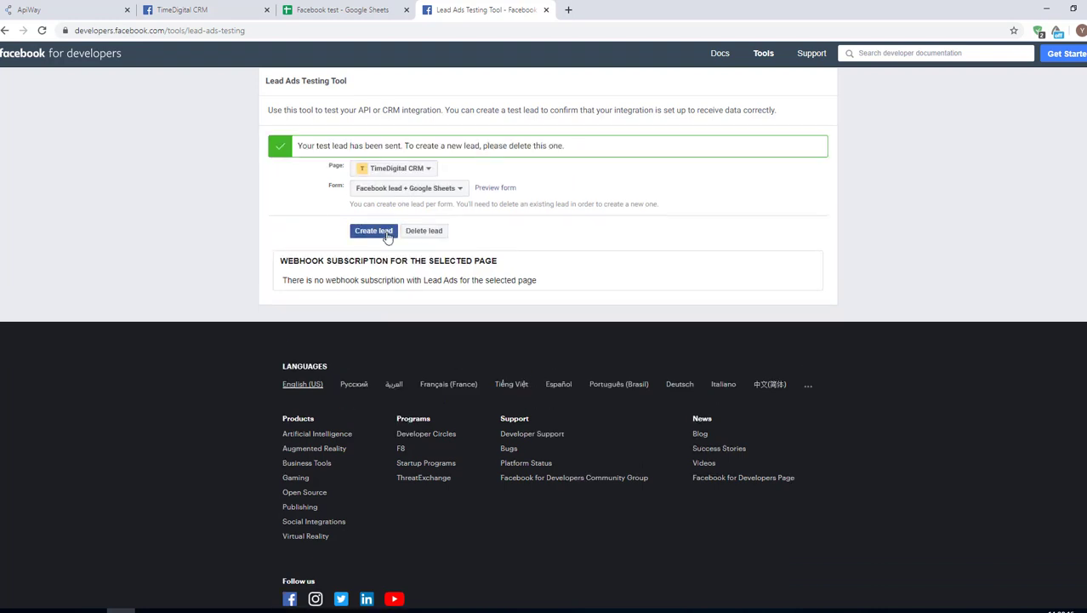
pyautogui.click(343, 12)
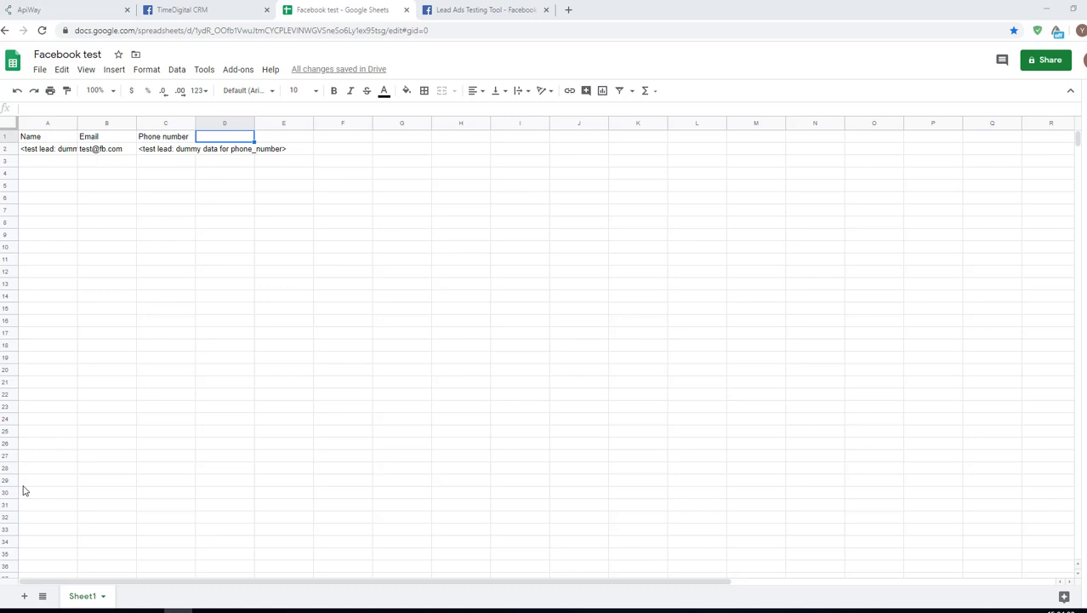
# Return to ApiWay and go to the Marketing automation category under Software category.
pyautogui.click(49, 14)
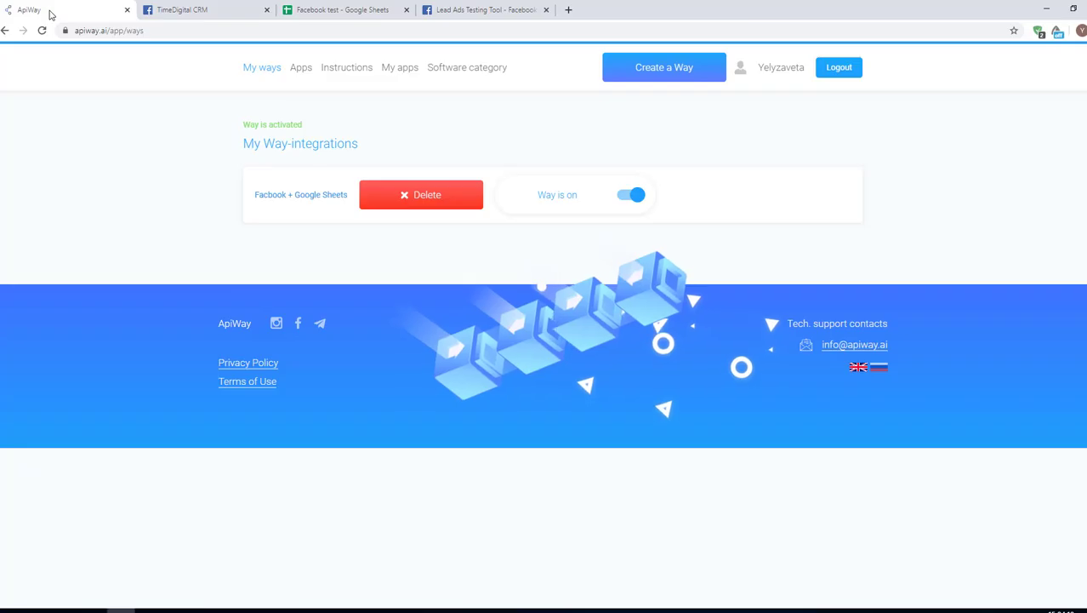
pyautogui.moveTo(434, 80)
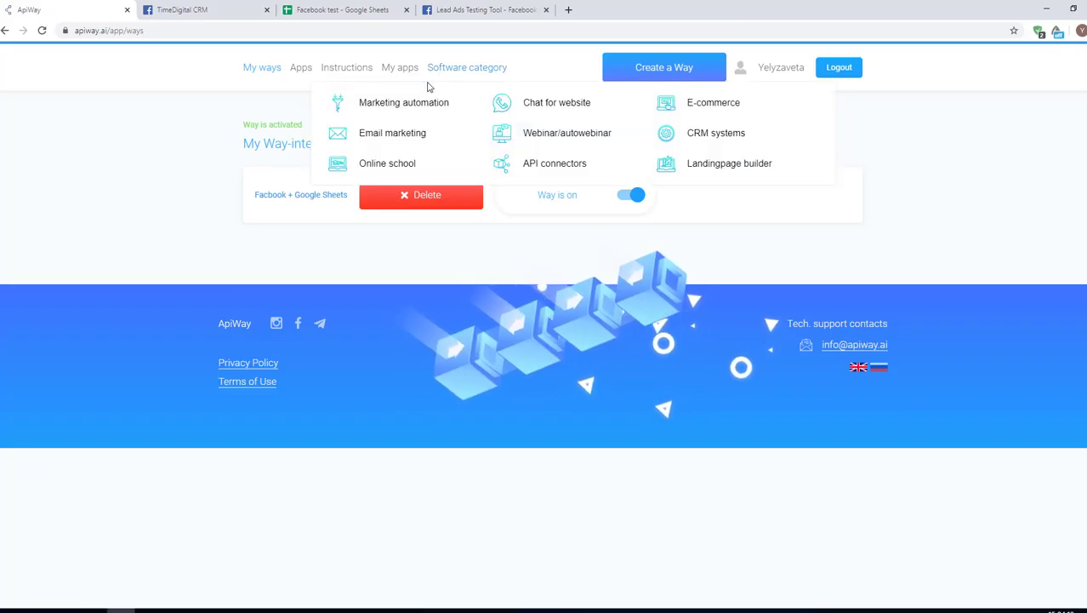
pyautogui.click(412, 104)
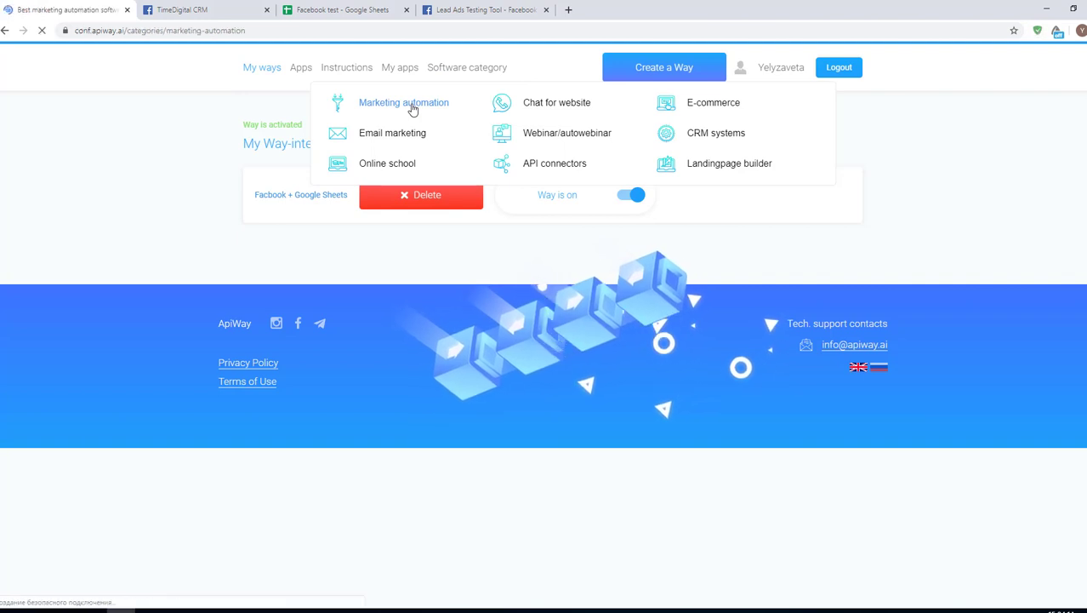